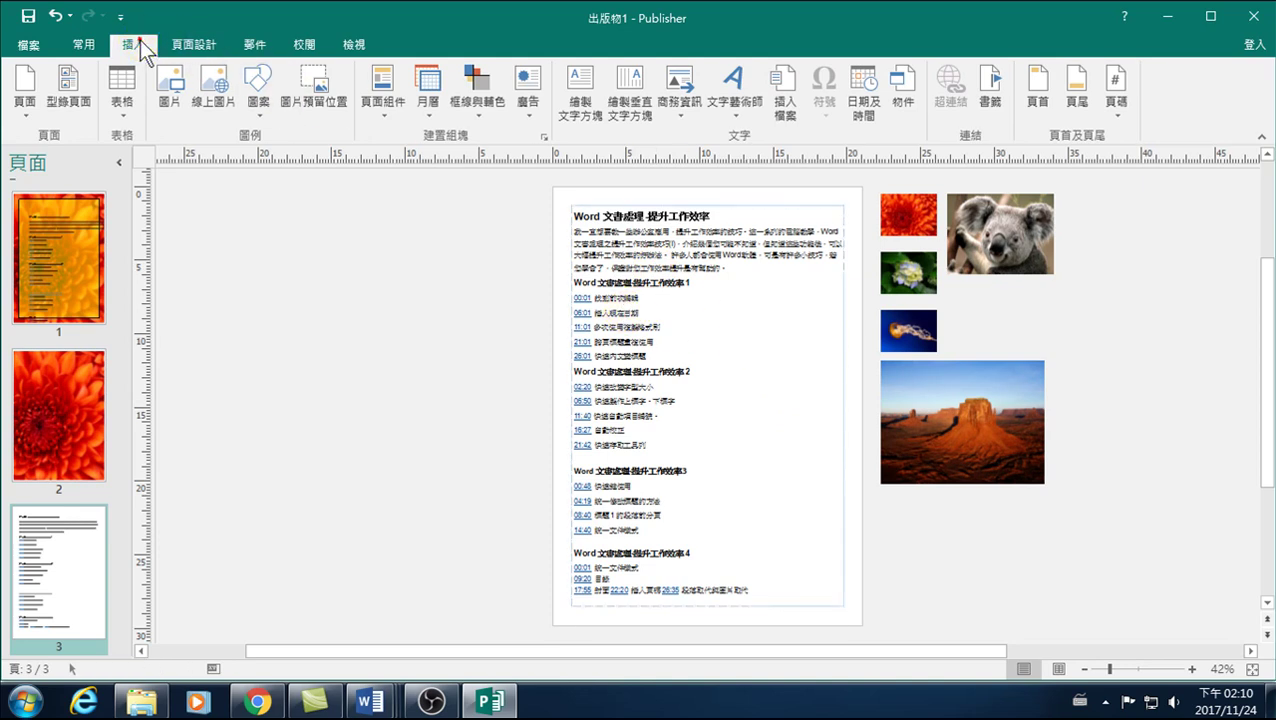
# Step: Insert the four Word文書處理-提升工作效率 banner pictures from D:\Publisher 20171124
pyautogui.click(168, 100)
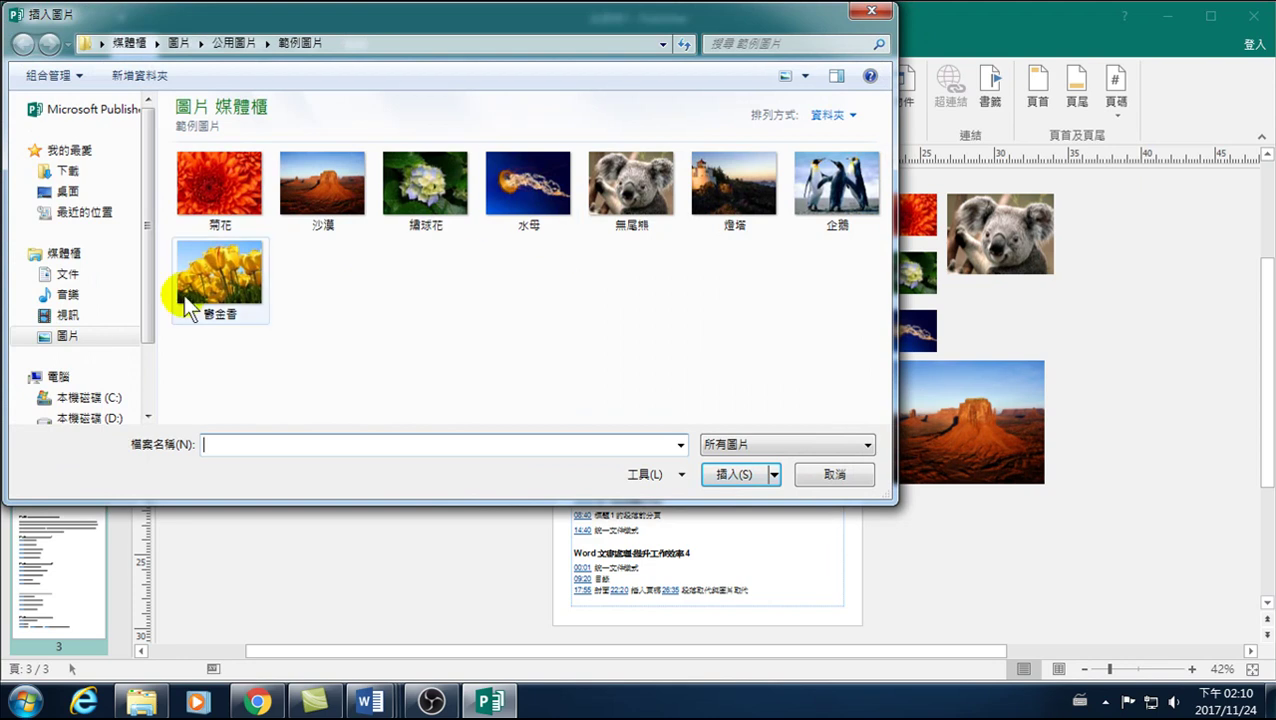
pyautogui.moveTo(144, 323); pyautogui.dragTo(148, 388)
pyautogui.click(110, 328)
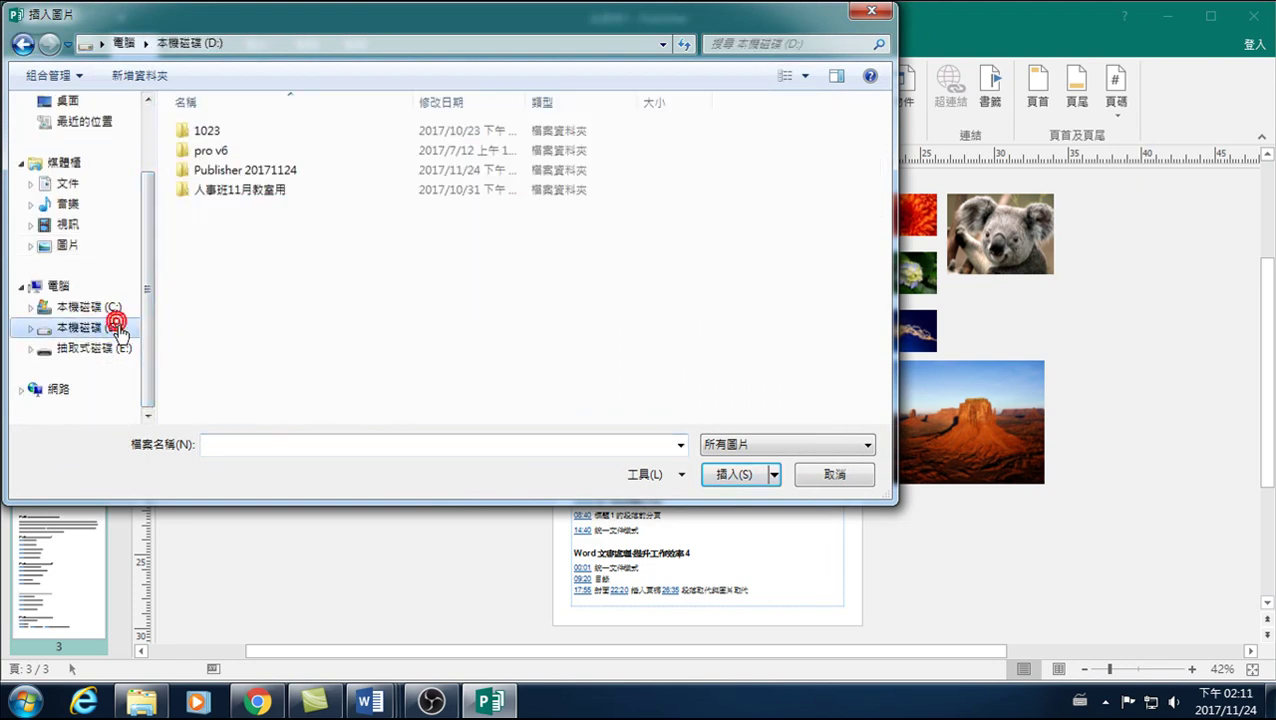
pyautogui.doubleClick(218, 170)
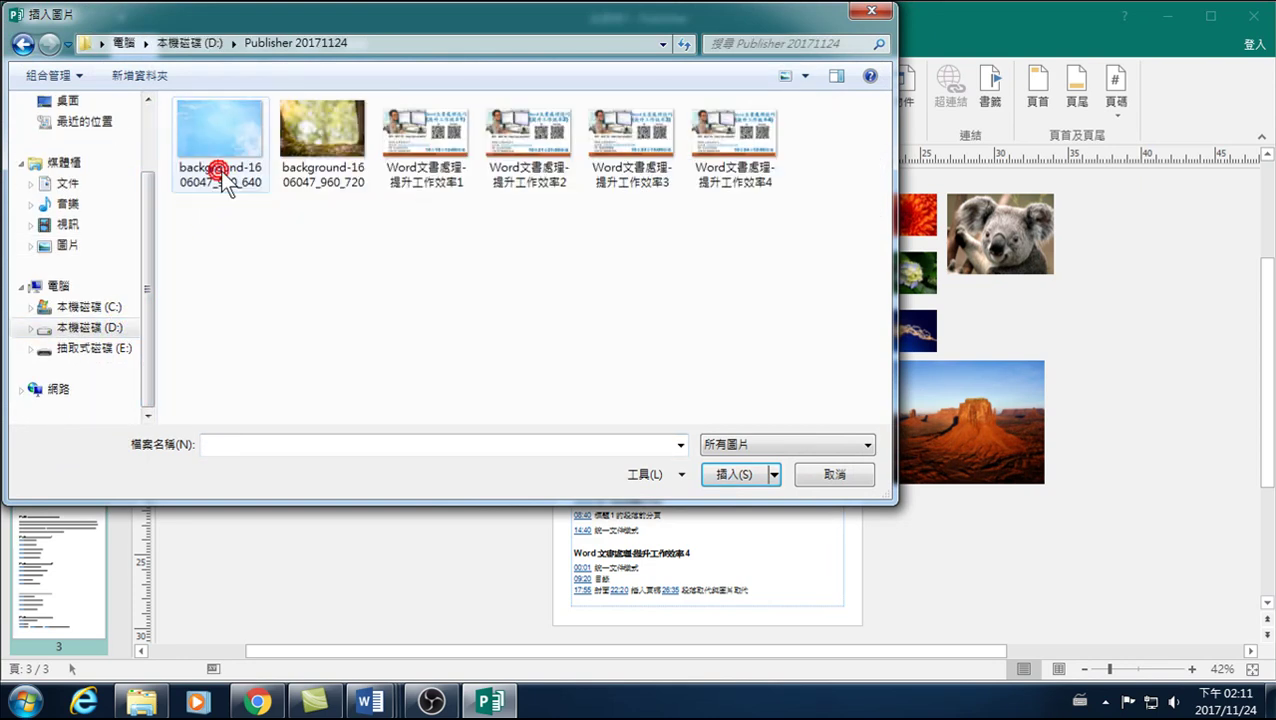
pyautogui.click(416, 128)
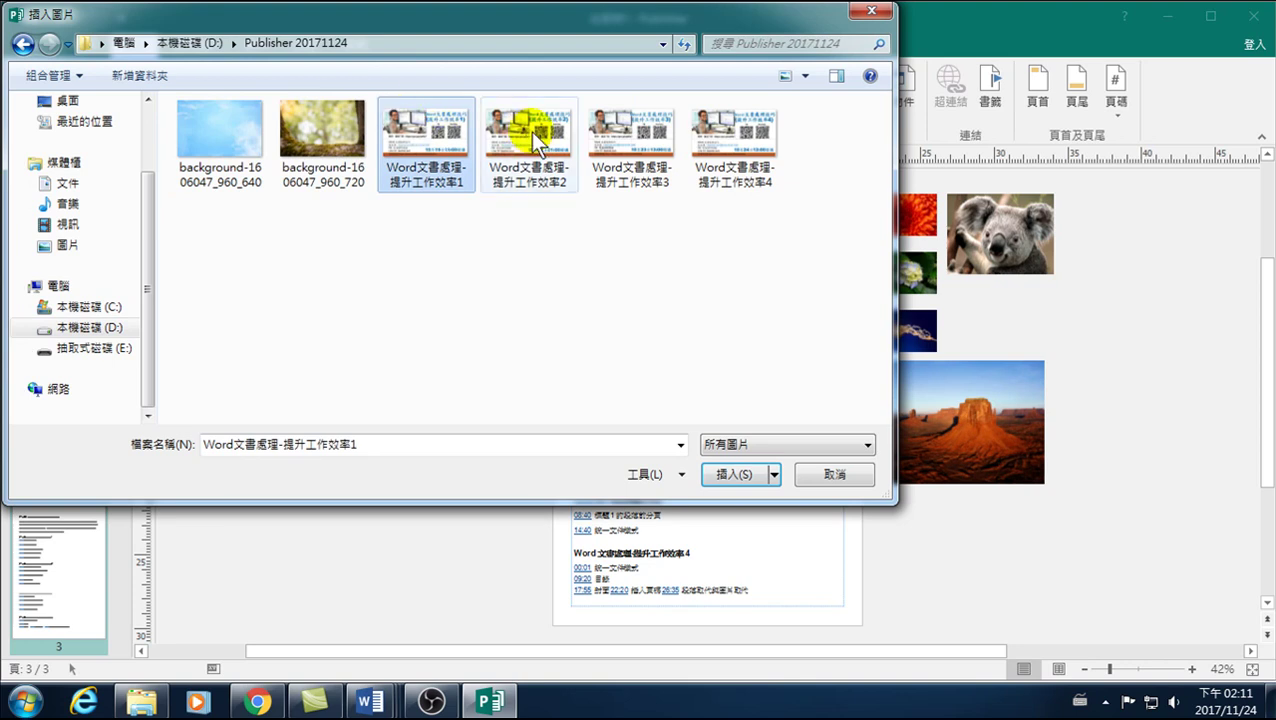
pyautogui.keyDown('shift'); pyautogui.click(720, 144); pyautogui.keyUp('shift')
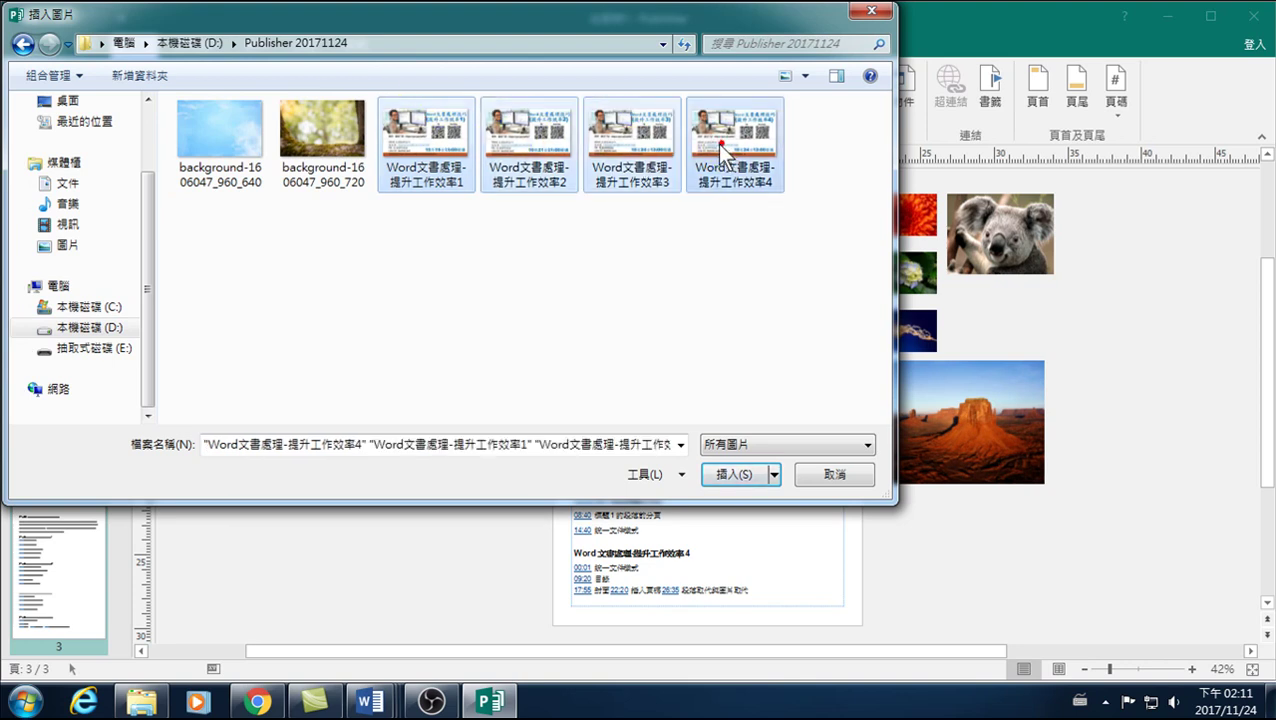
pyautogui.click(731, 477)
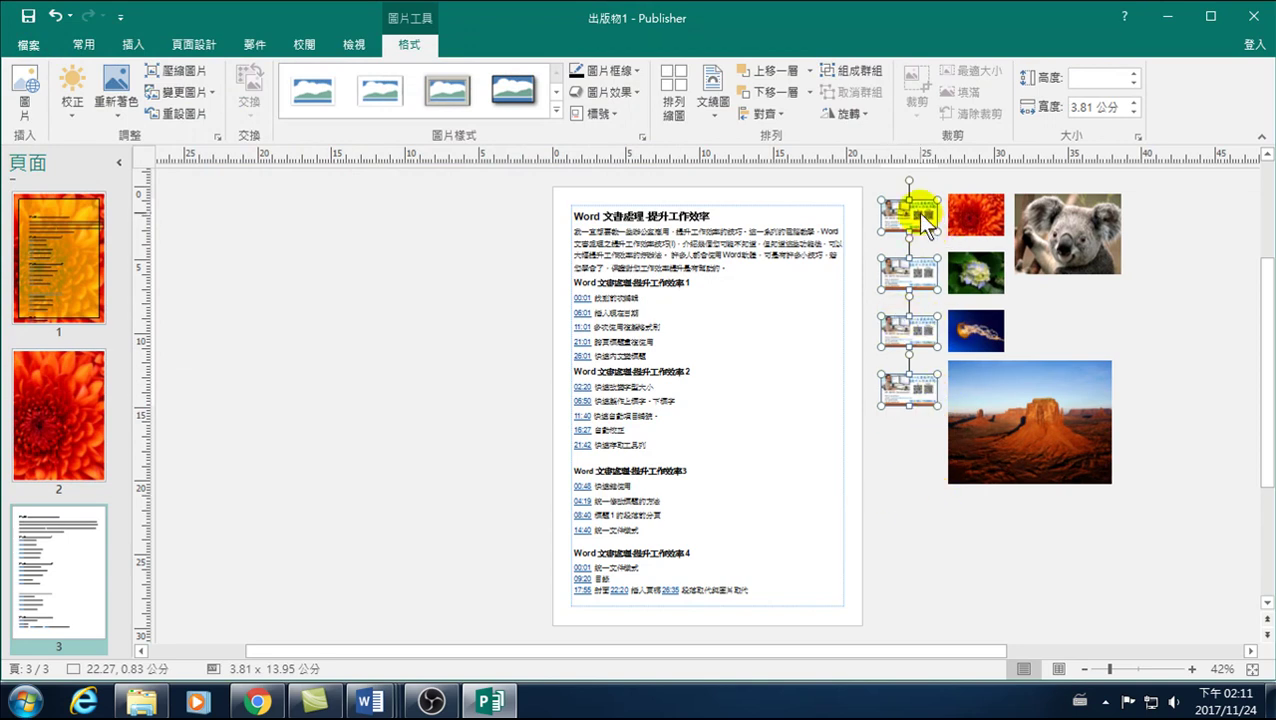
pyautogui.click(920, 536)
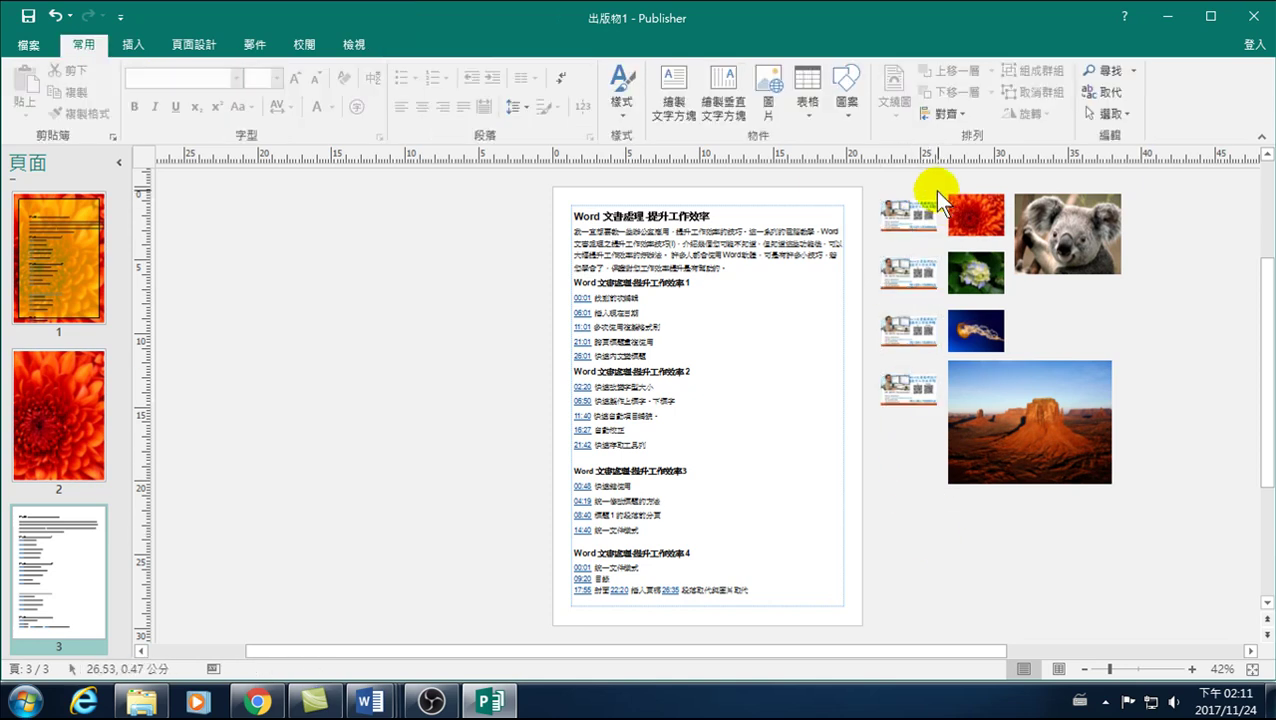
pyautogui.click(907, 213)
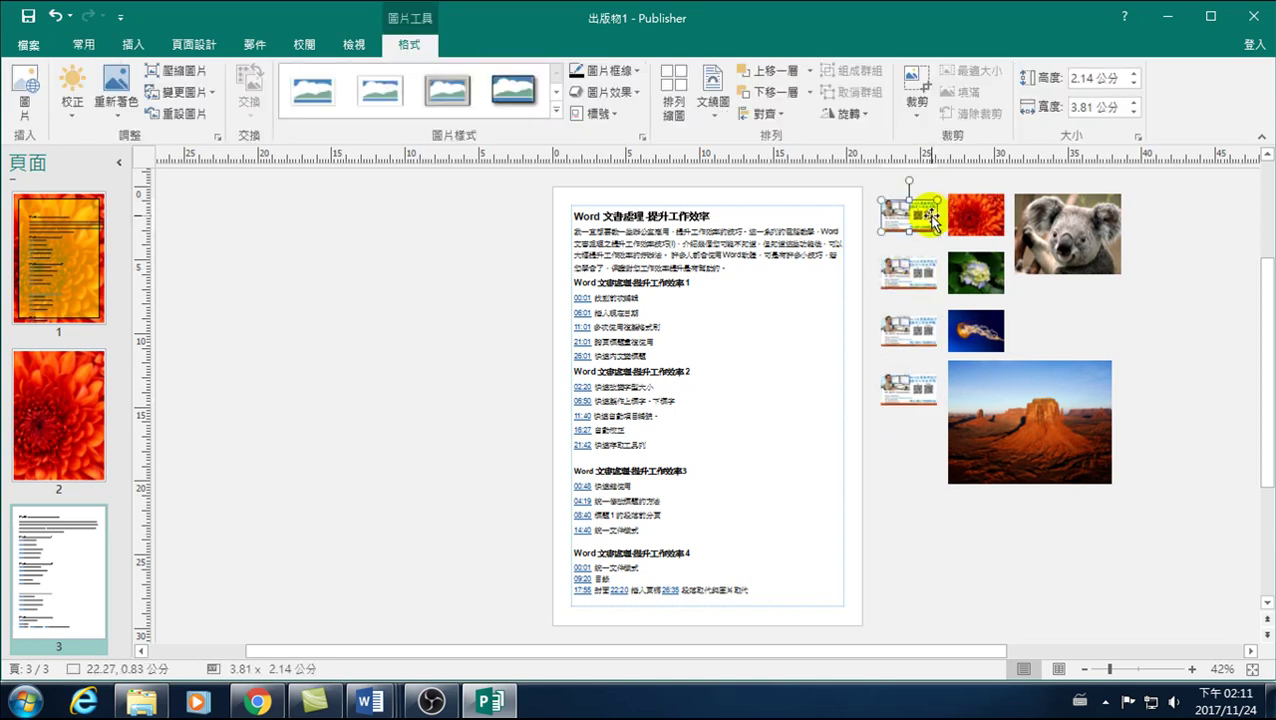
pyautogui.keyDown('shift'); pyautogui.click(915, 272); pyautogui.keyUp('shift')
pyautogui.keyDown('shift'); pyautogui.click(918, 335); pyautogui.keyUp('shift')
pyautogui.keyDown('shift'); pyautogui.click(907, 388); pyautogui.keyUp('shift')
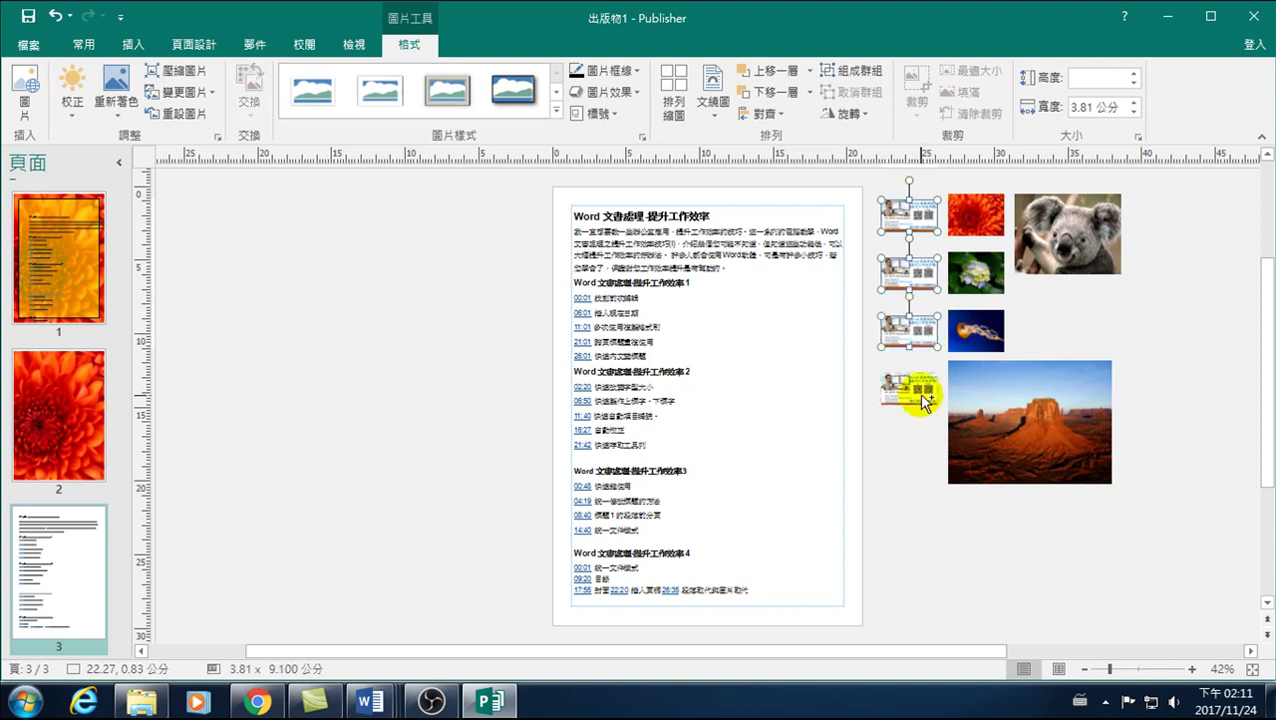
pyautogui.press('Delete')
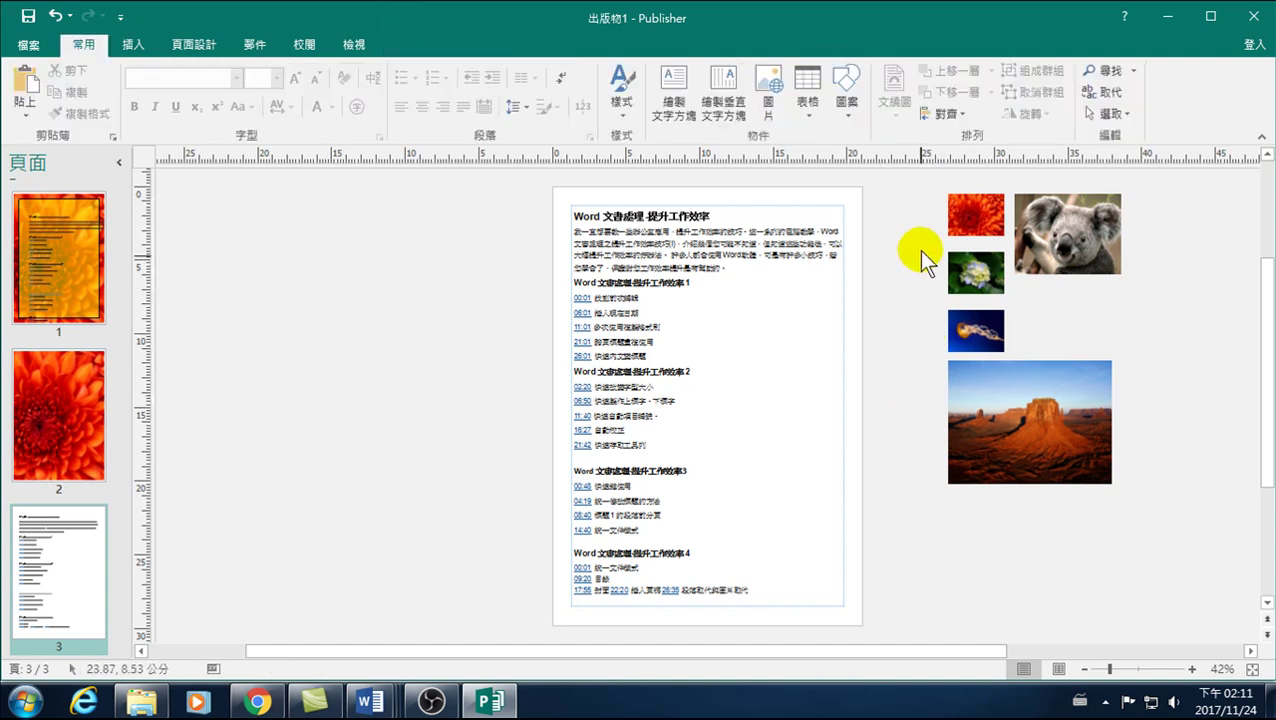
pyautogui.click(700, 275)
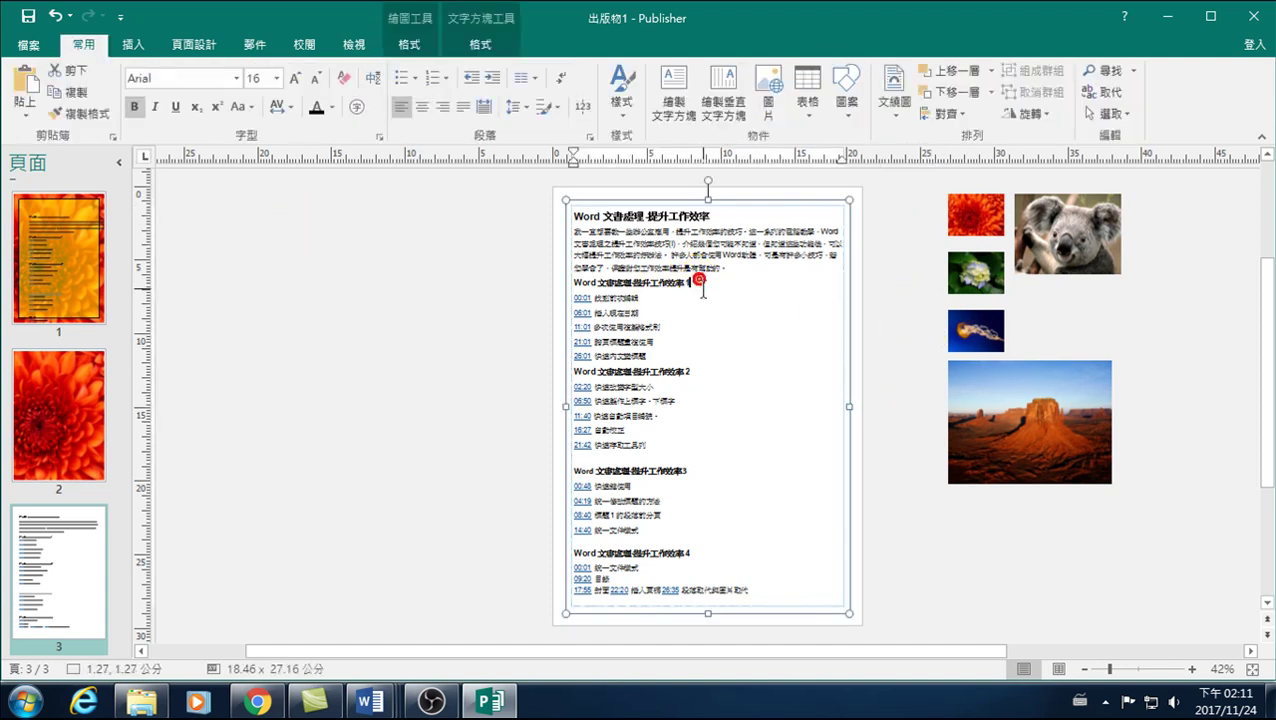
pyautogui.hotkey('ctrl', 'z')
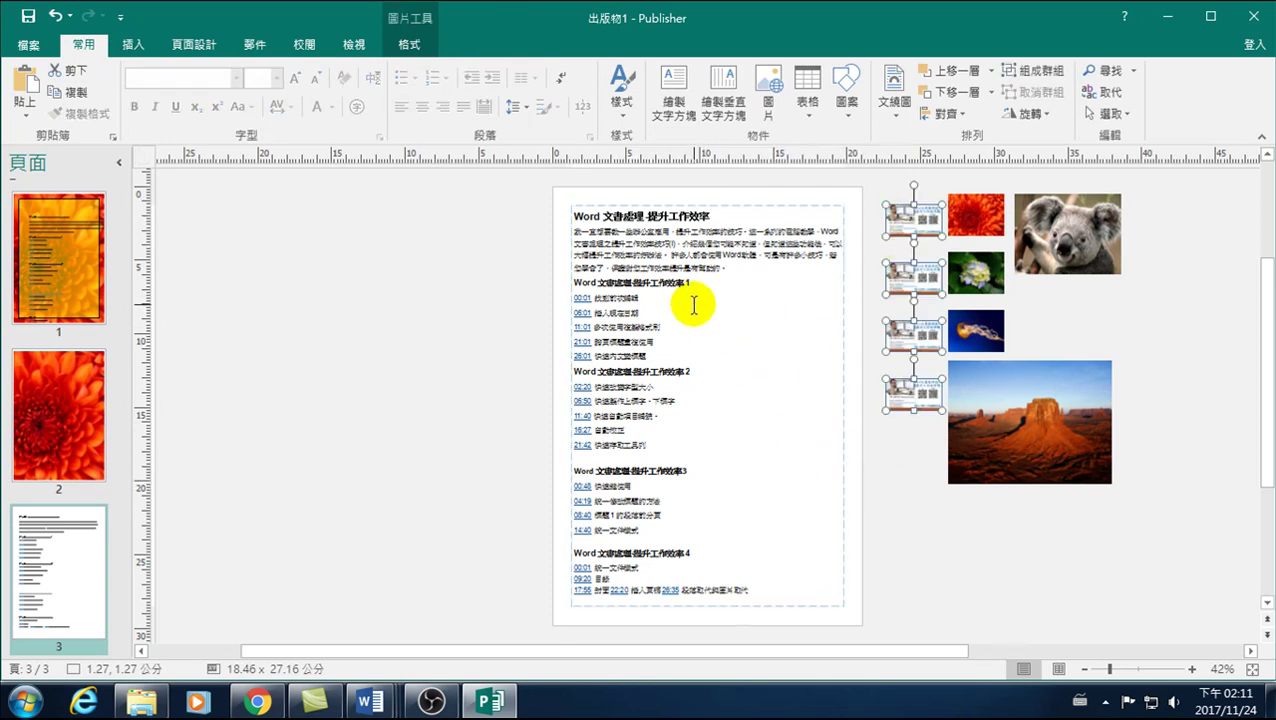
pyautogui.click(694, 283)
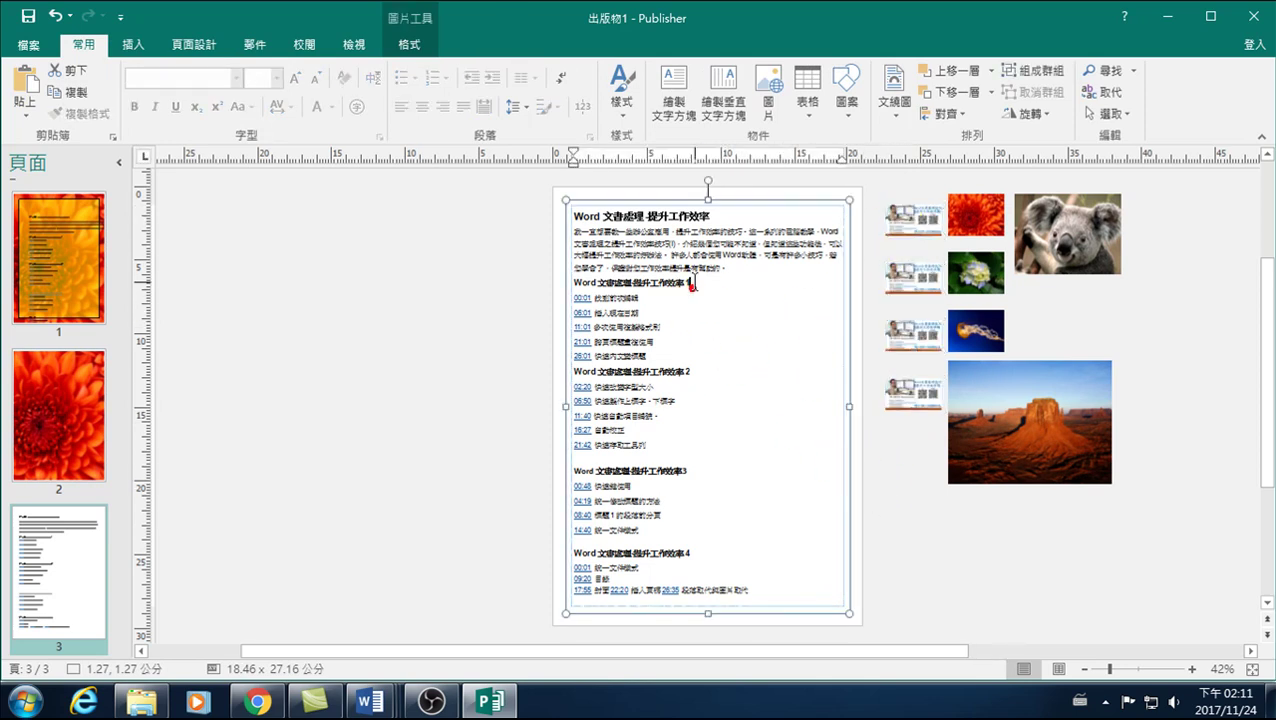
pyautogui.click(23, 82)
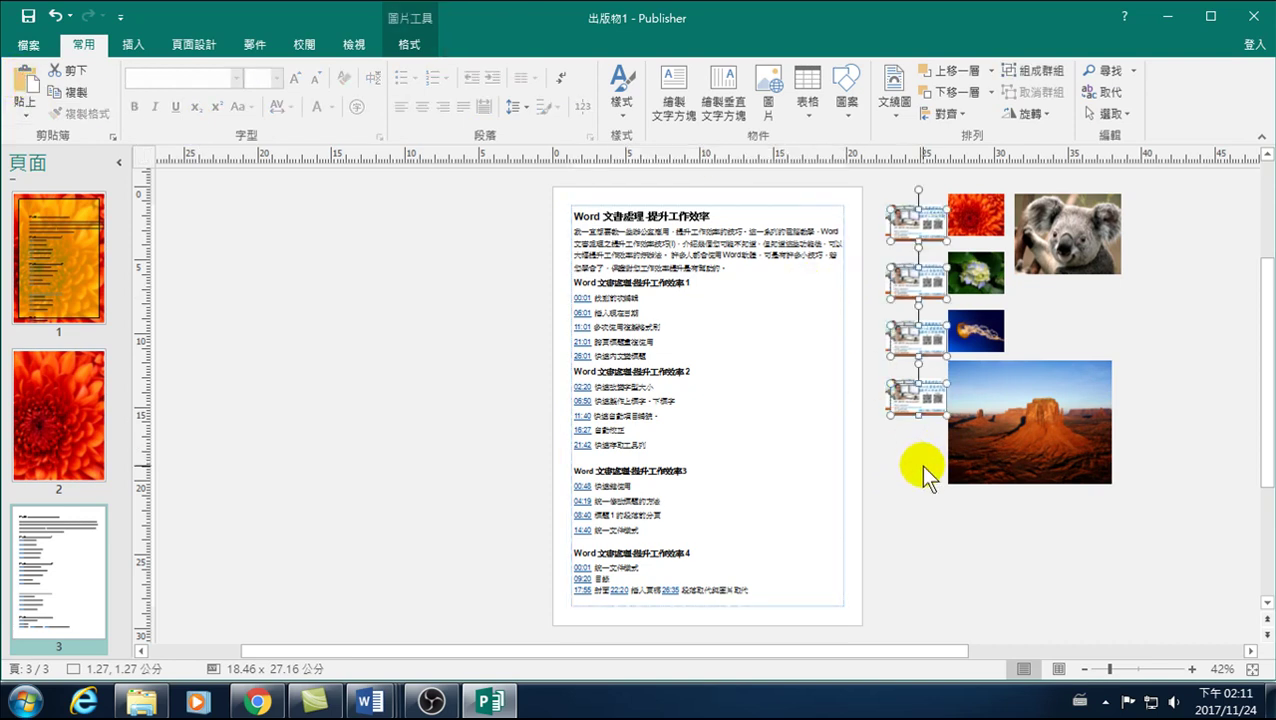
pyautogui.click(920, 465)
pyautogui.click(919, 214)
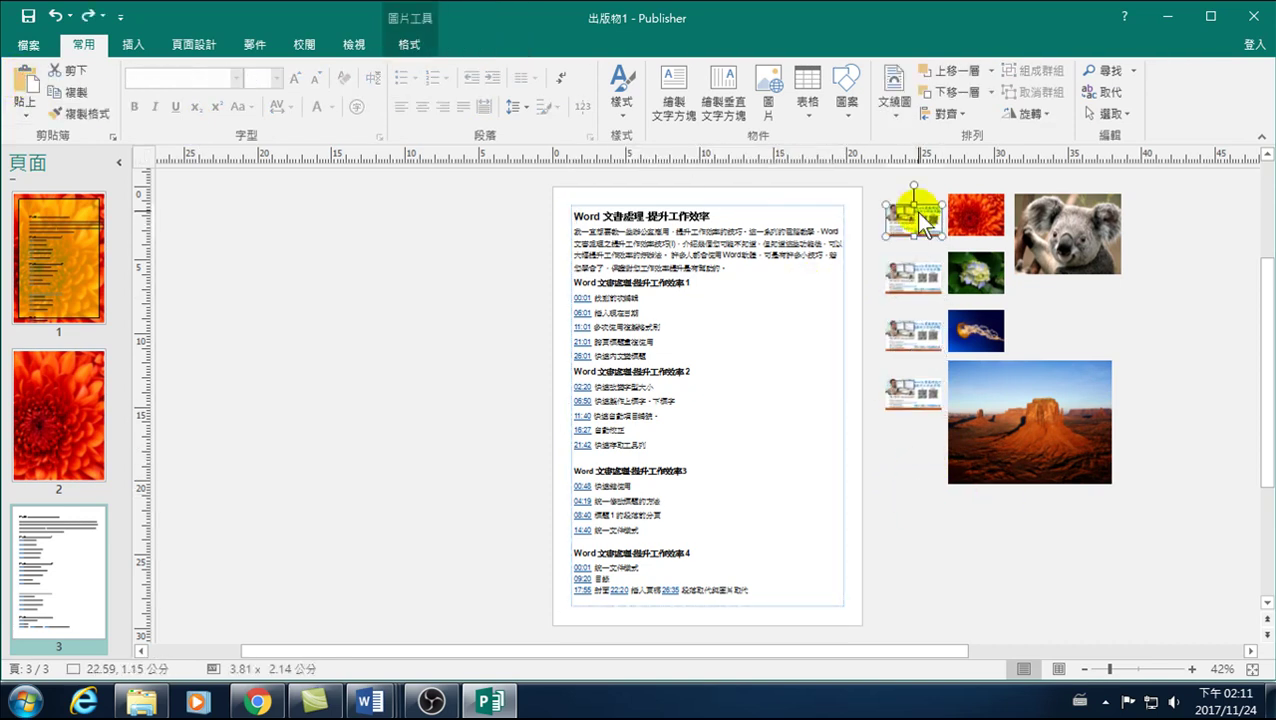
# Step: Place the first banner enlarged beside section 1 and drag the second banner below it
pyautogui.moveTo(919, 213)
pyautogui.mouseDown()
pyautogui.moveTo(736, 283)
pyautogui.moveTo(843, 355)
pyautogui.mouseUp()
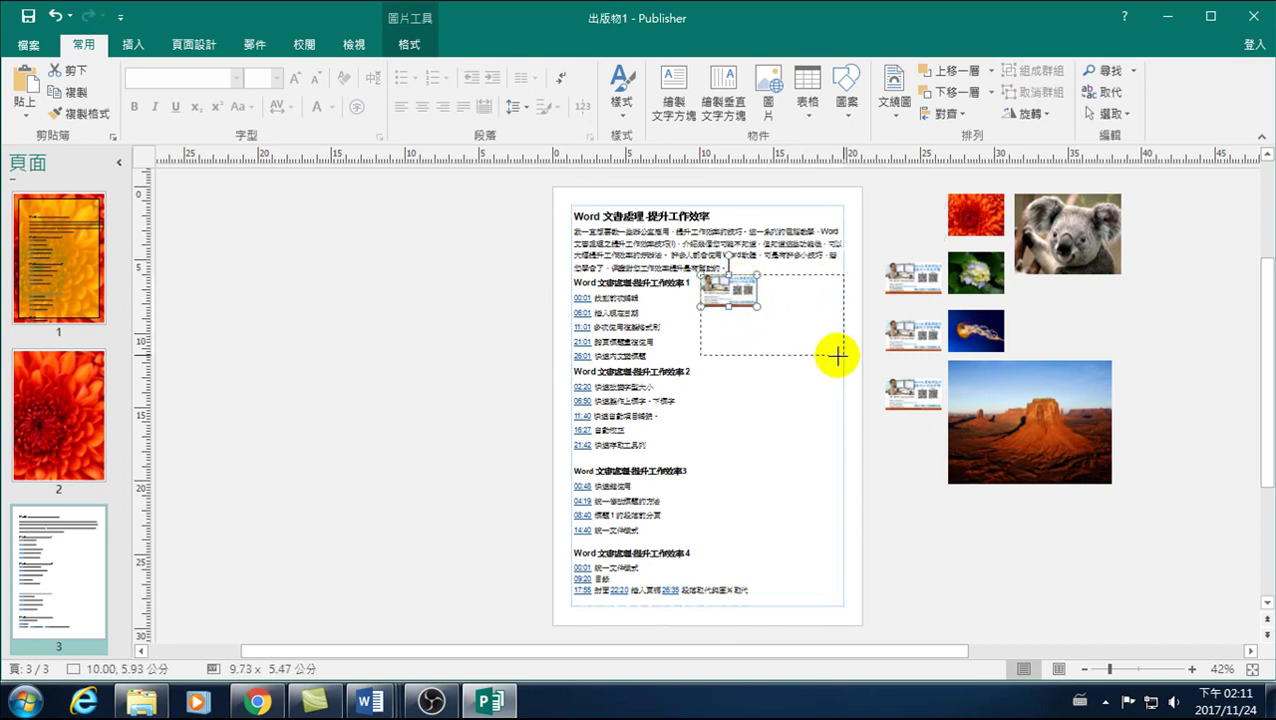
pyautogui.moveTo(748, 298)
pyautogui.mouseDown()
pyautogui.moveTo(745, 258)
pyautogui.moveTo(735, 352)
pyautogui.moveTo(735, 299)
pyautogui.mouseUp()
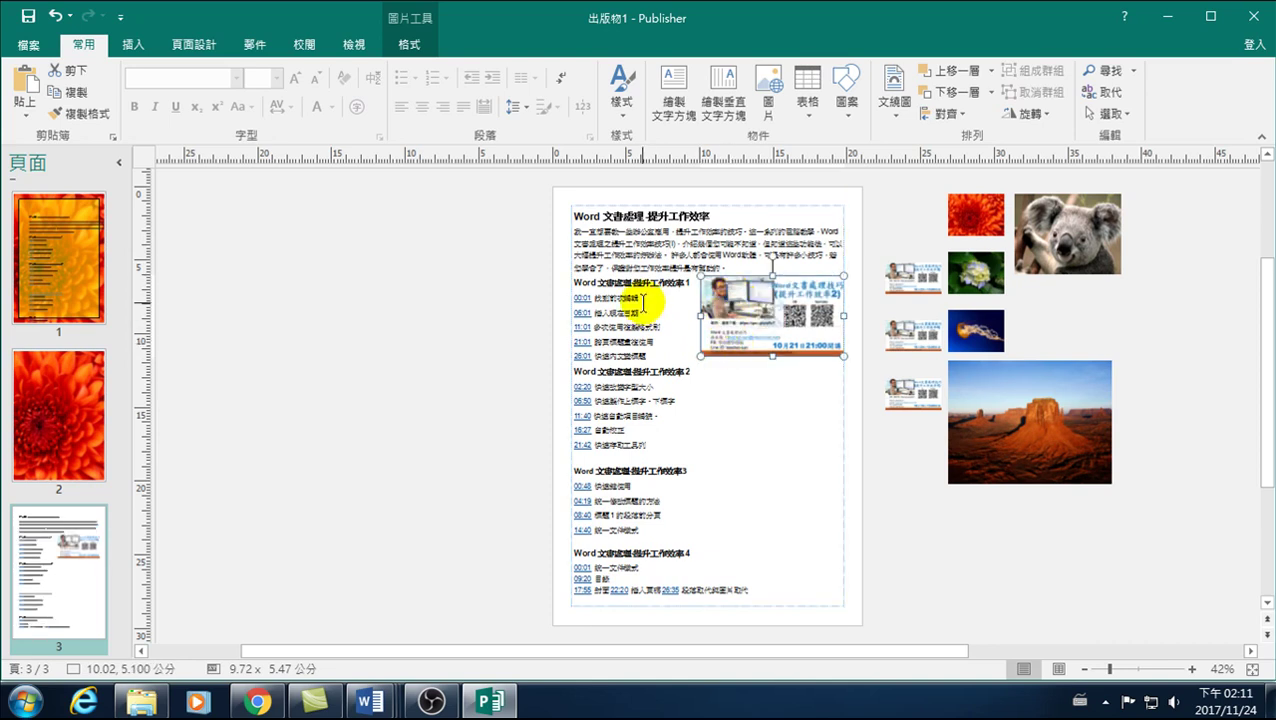
pyautogui.moveTo(922, 277)
pyautogui.mouseDown()
pyautogui.moveTo(823, 398)
pyautogui.moveTo(732, 385)
pyautogui.mouseUp()
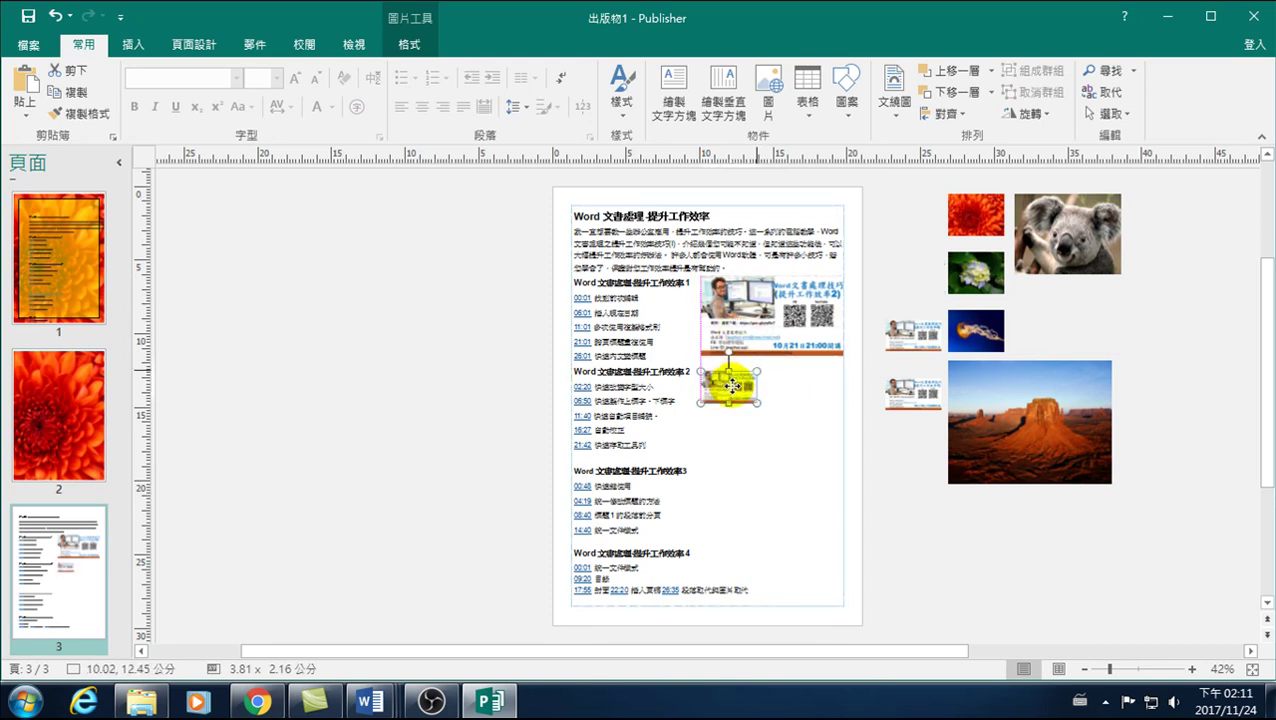
# Step: Enlarge the second banner beside section 2 to match the first banner's size
pyautogui.moveTo(756, 403); pyautogui.dragTo(830, 453)
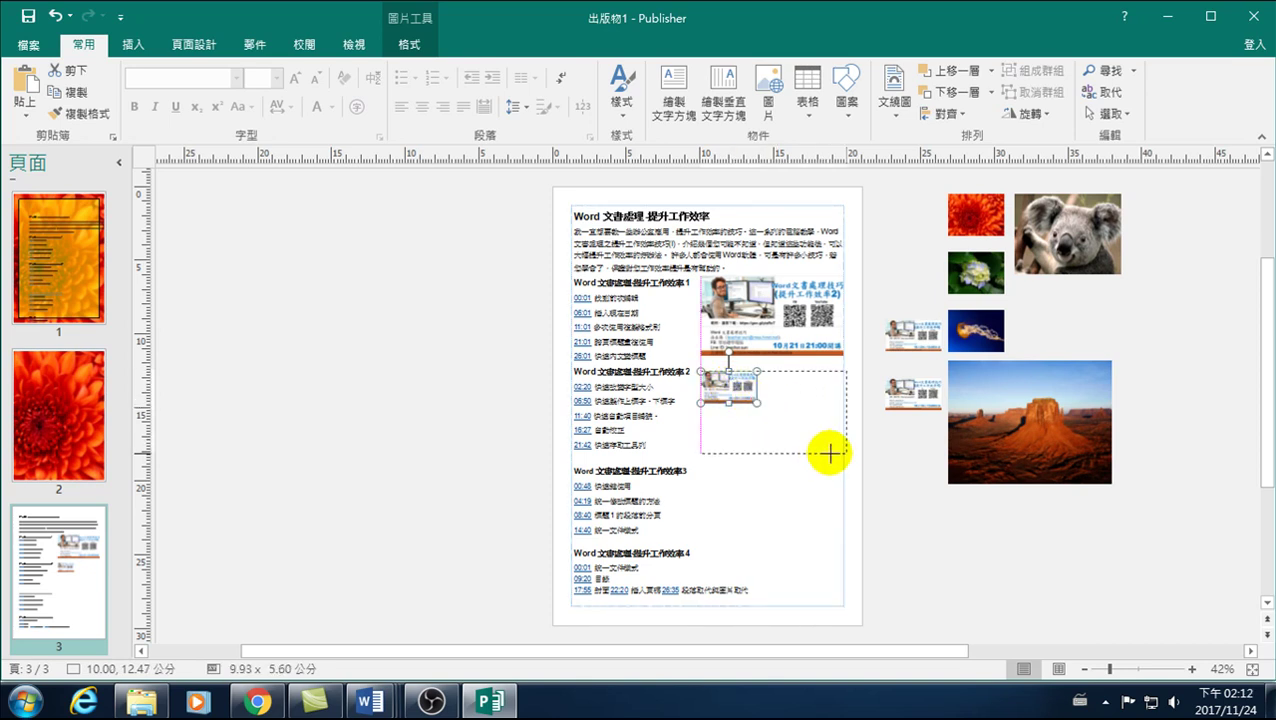
pyautogui.moveTo(830, 453); pyautogui.dragTo(834, 451)
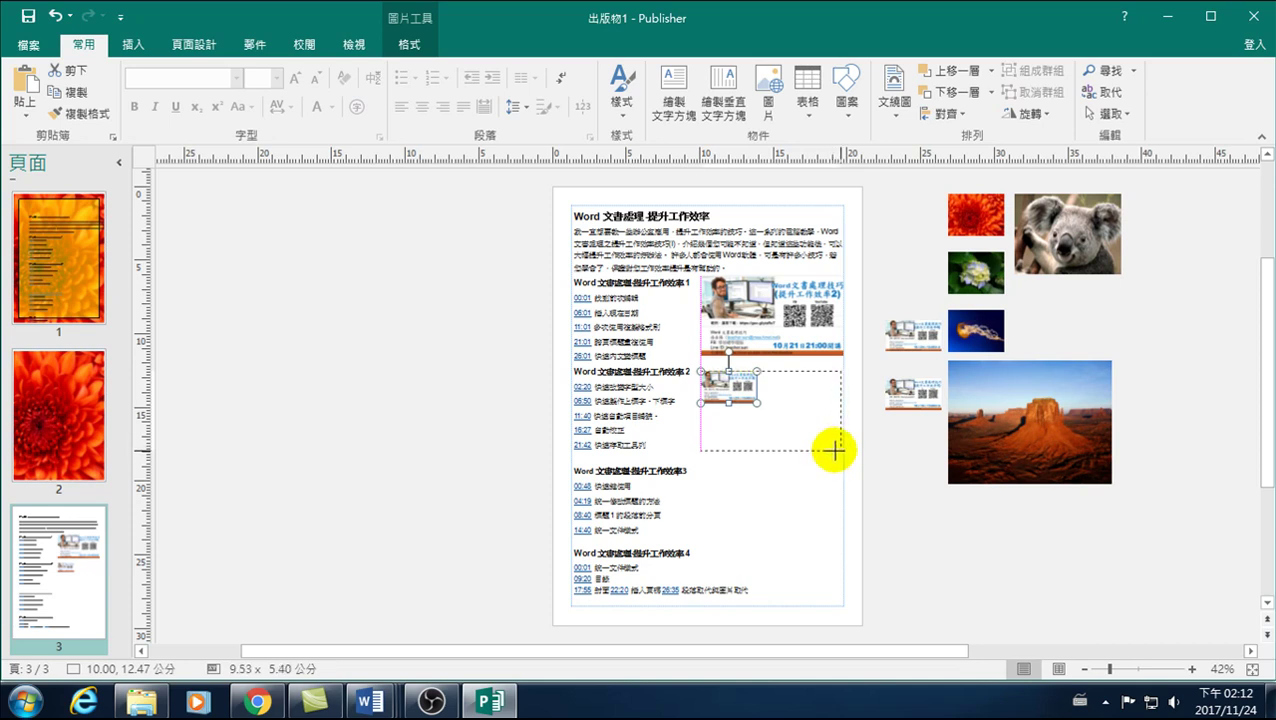
pyautogui.moveTo(837, 451); pyautogui.dragTo(843, 449)
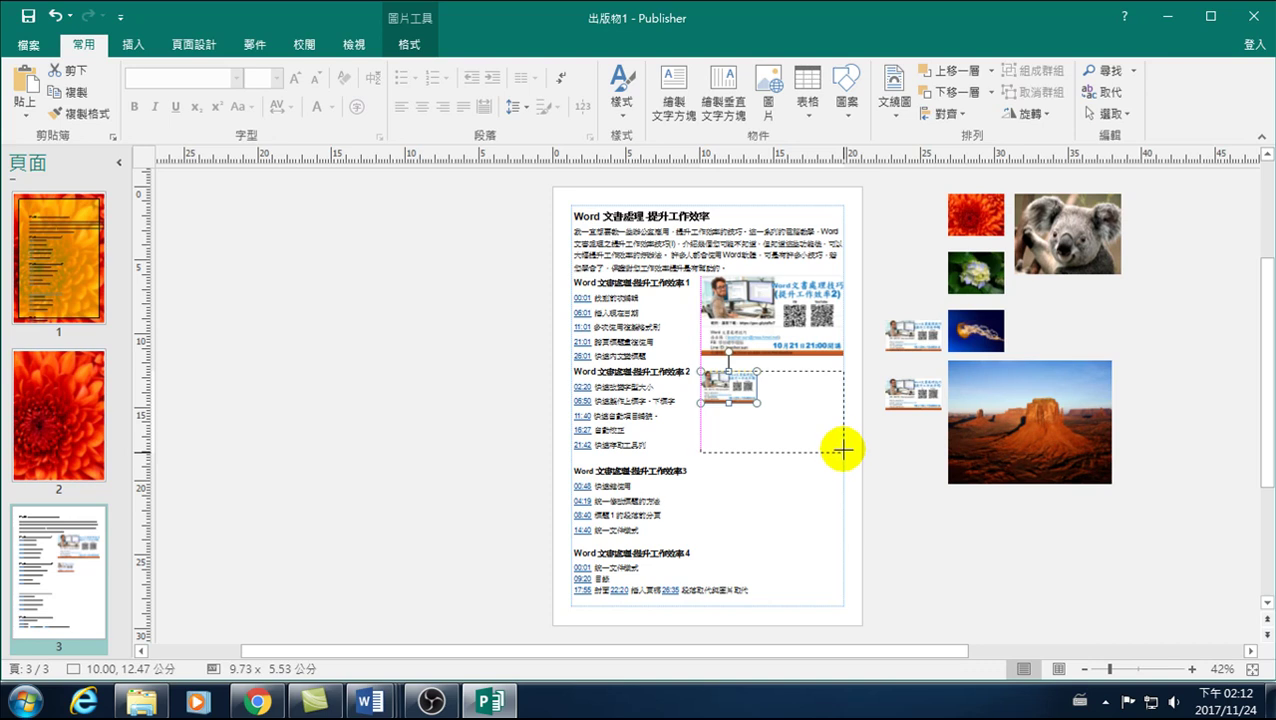
pyautogui.moveTo(843, 449); pyautogui.dragTo(839, 449)
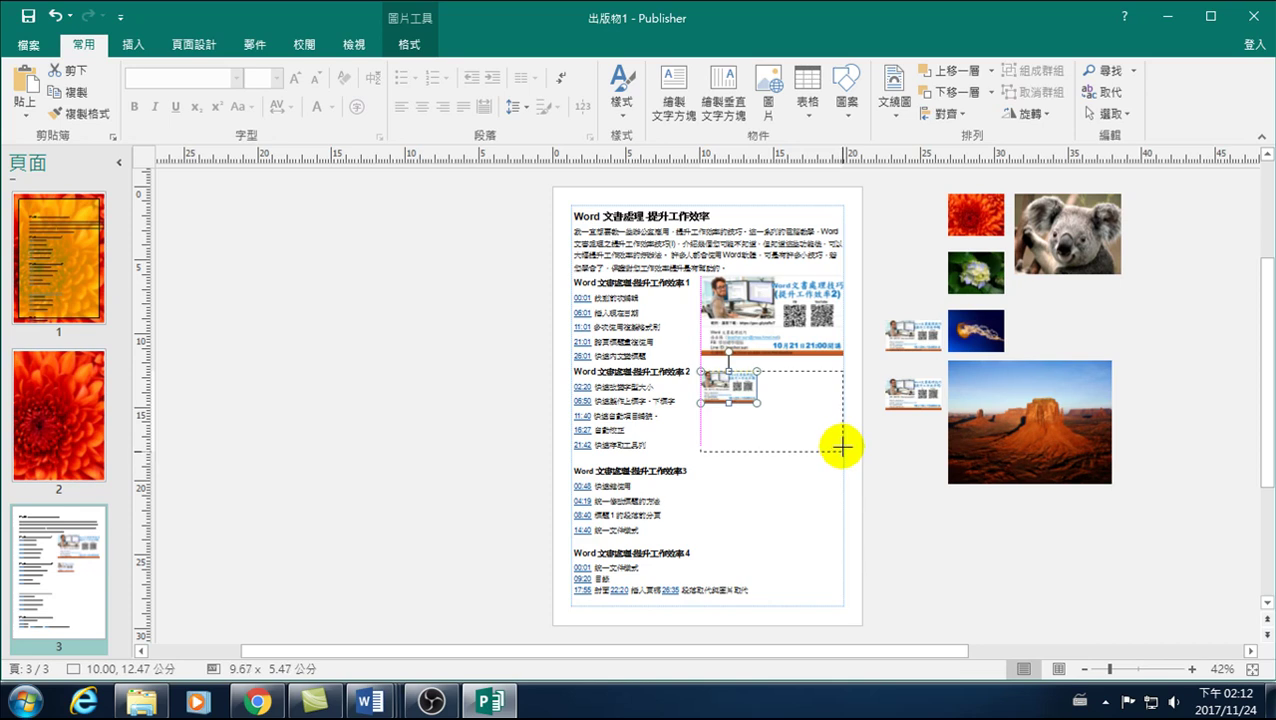
pyautogui.moveTo(842, 448); pyautogui.dragTo(844, 449)
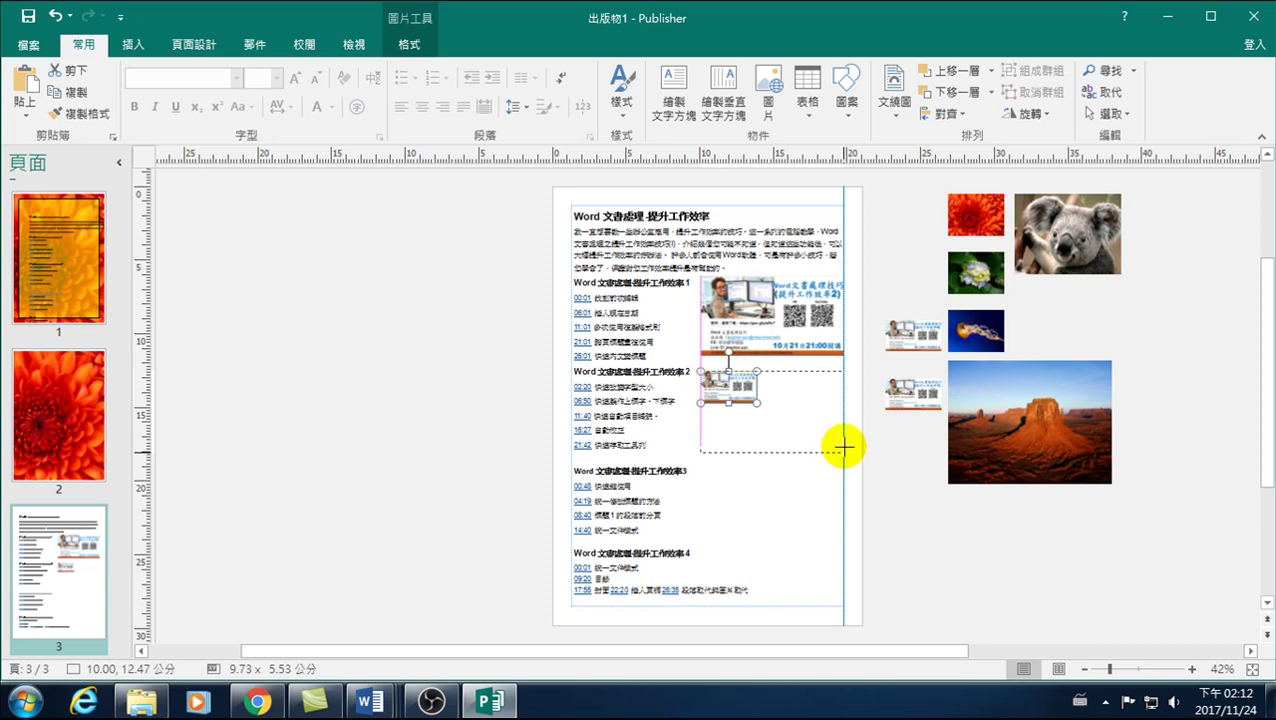
pyautogui.moveTo(844, 448); pyautogui.dragTo(844, 449)
# Step: Select the upper and lower banners in turn to compare their placement
pyautogui.click(760, 292)
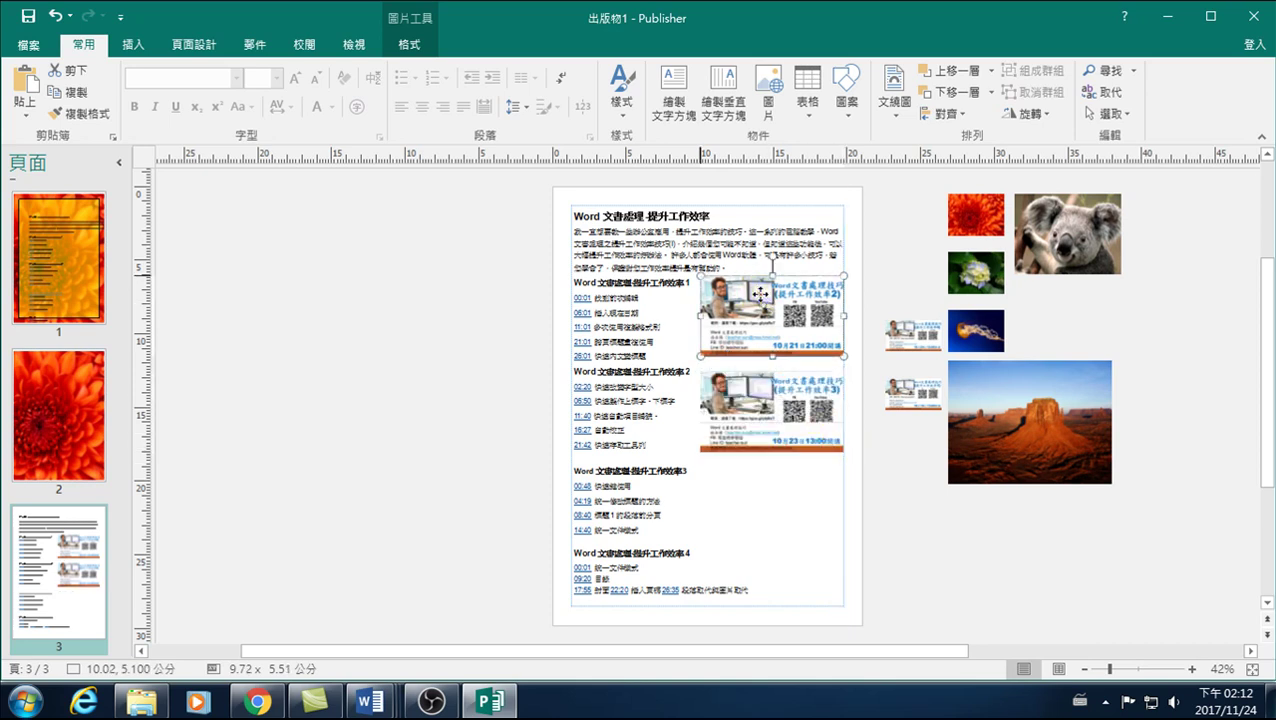
pyautogui.click(772, 408)
pyautogui.click(756, 311)
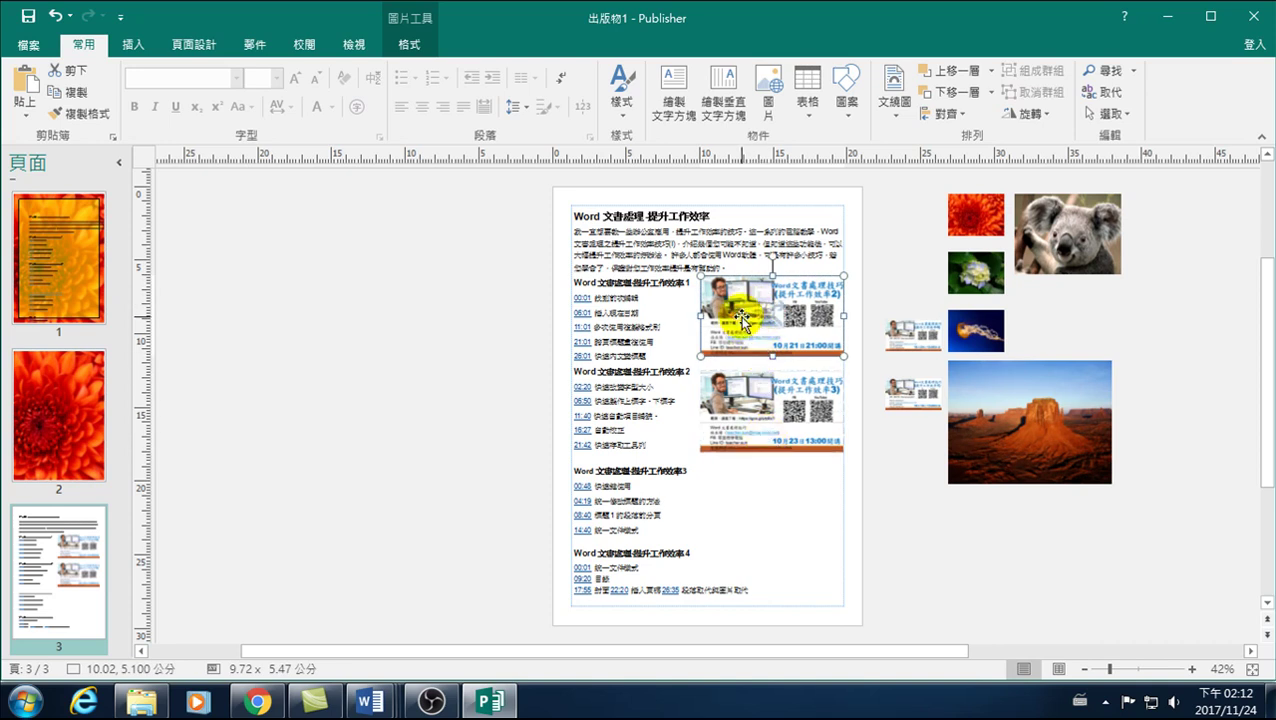
pyautogui.click(748, 422)
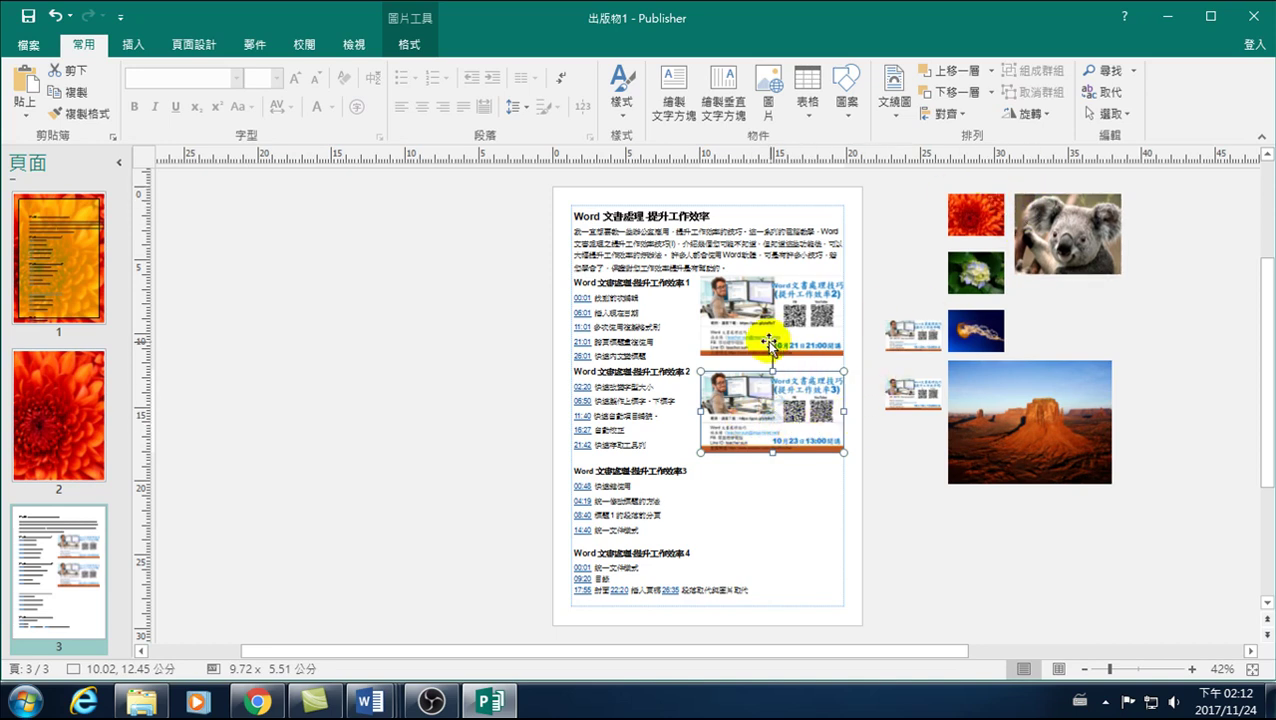
# Step: Drag a third small banner from the scratch area toward the course 3 list
pyautogui.doubleClick(755, 325)
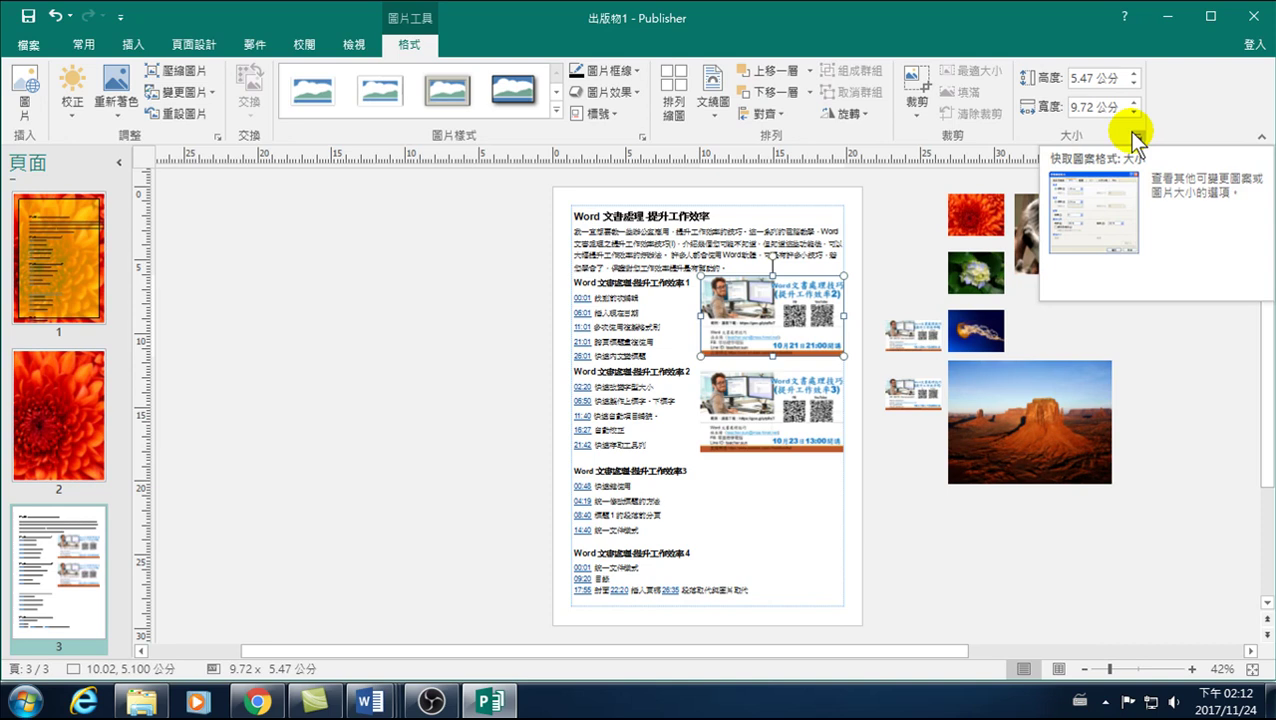
pyautogui.click(907, 337)
pyautogui.moveTo(907, 337)
pyautogui.mouseDown()
pyautogui.moveTo(734, 480)
pyautogui.moveTo(737, 470)
pyautogui.mouseUp()
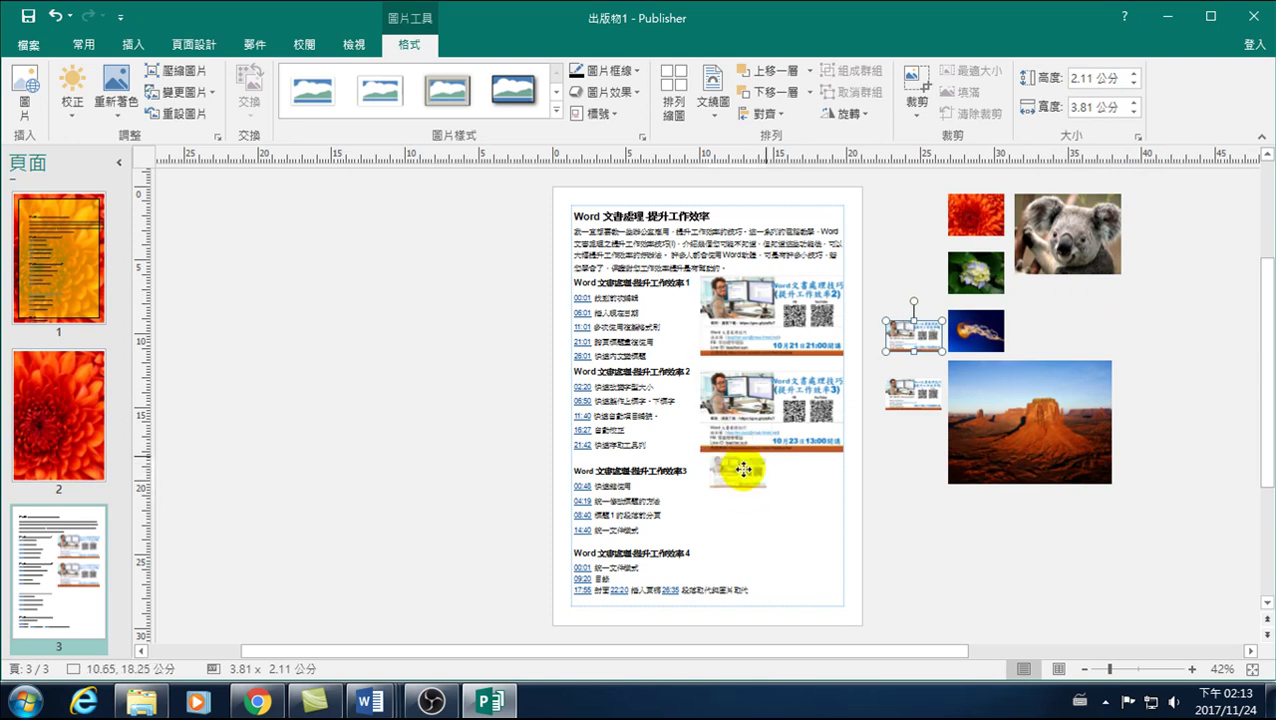
# Step: Fit the 技巧4 banner beside course 3 at matching width, then bring the last banner toward course 4
pyautogui.moveTo(737, 470); pyautogui.dragTo(845, 545)
pyautogui.click(601, 455)
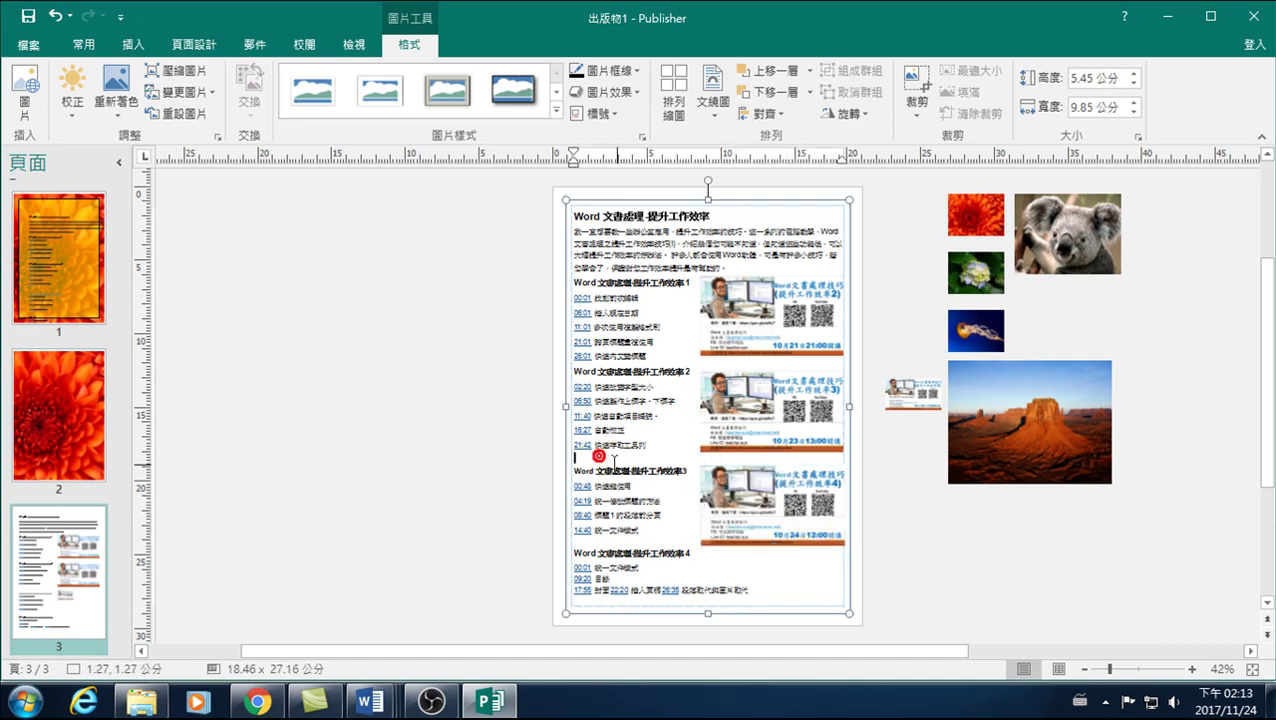
pyautogui.moveTo(749, 494); pyautogui.dragTo(797, 522)
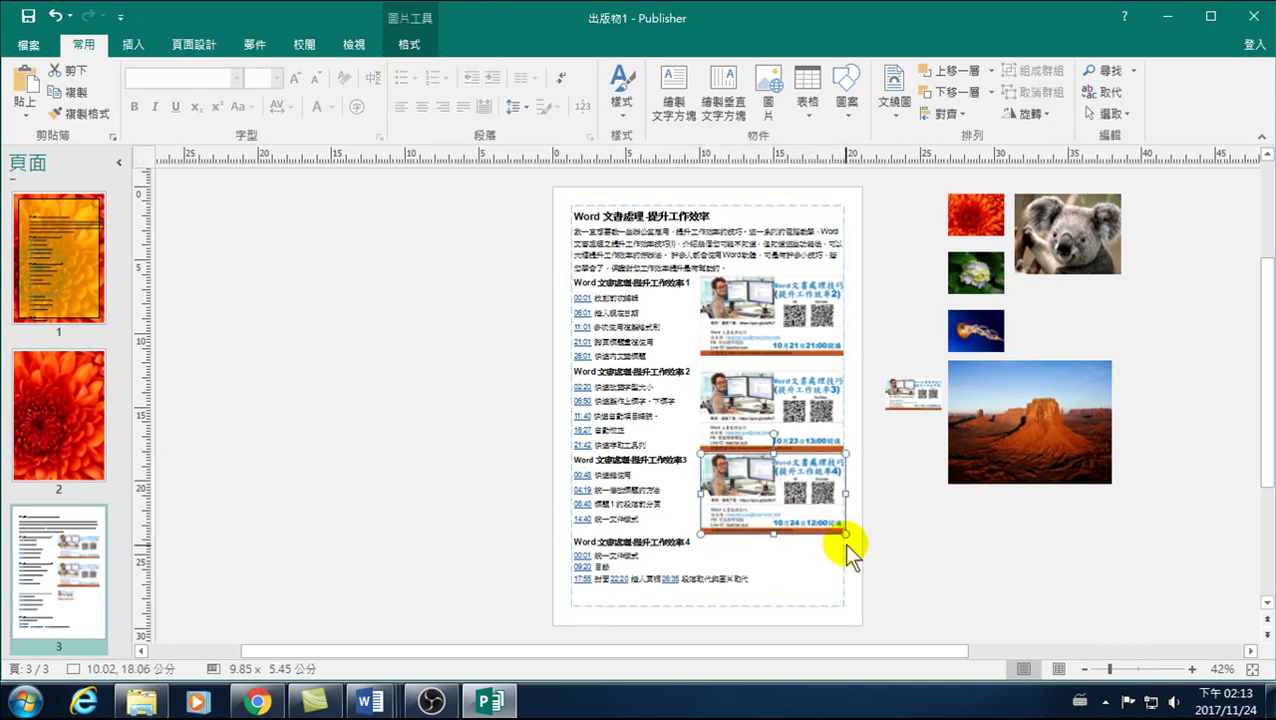
pyautogui.moveTo(845, 532); pyautogui.dragTo(832, 513)
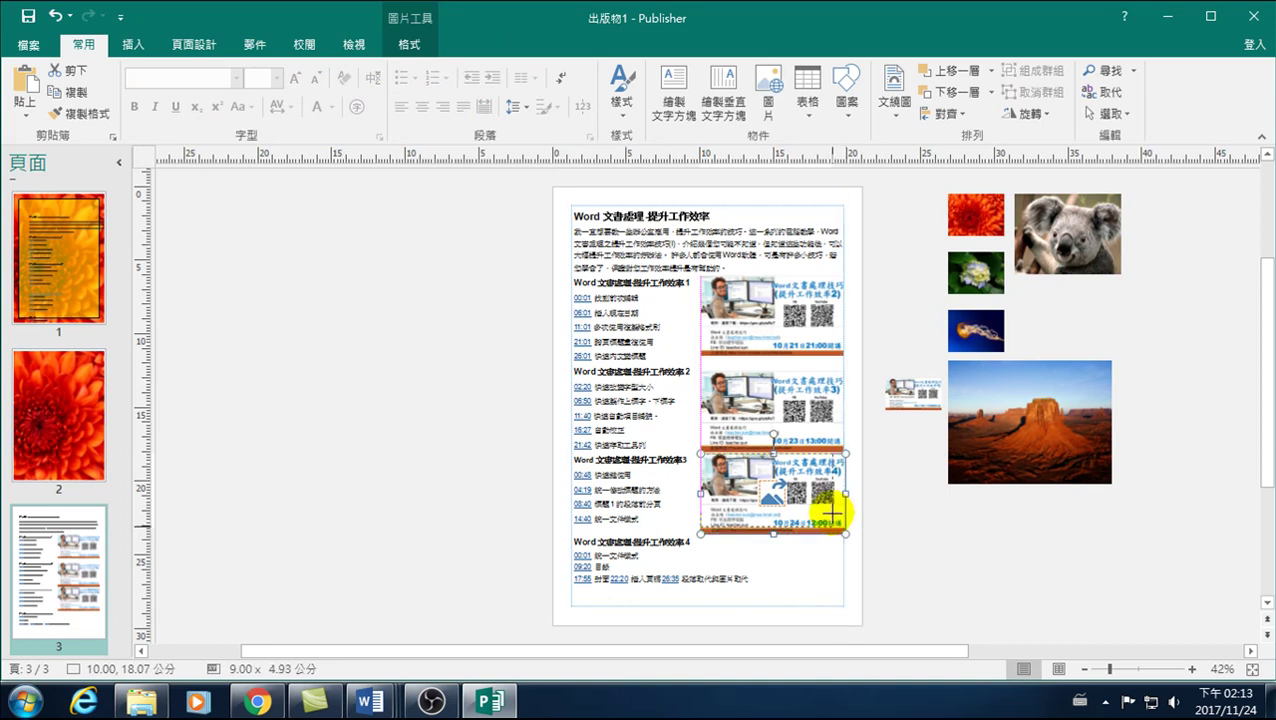
pyautogui.moveTo(835, 512); pyautogui.dragTo(845, 515)
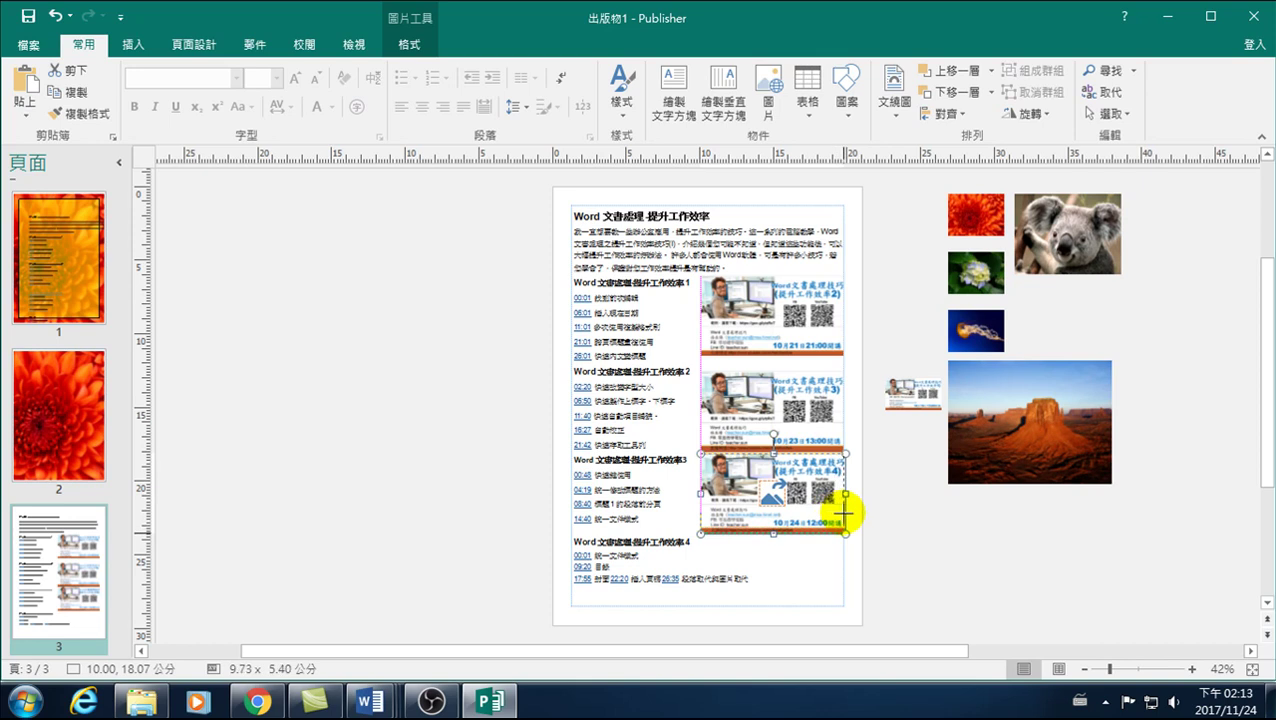
pyautogui.moveTo(913, 394)
pyautogui.mouseDown()
pyautogui.moveTo(773, 548)
pyautogui.moveTo(736, 556)
pyautogui.moveTo(843, 610)
pyautogui.mouseUp()
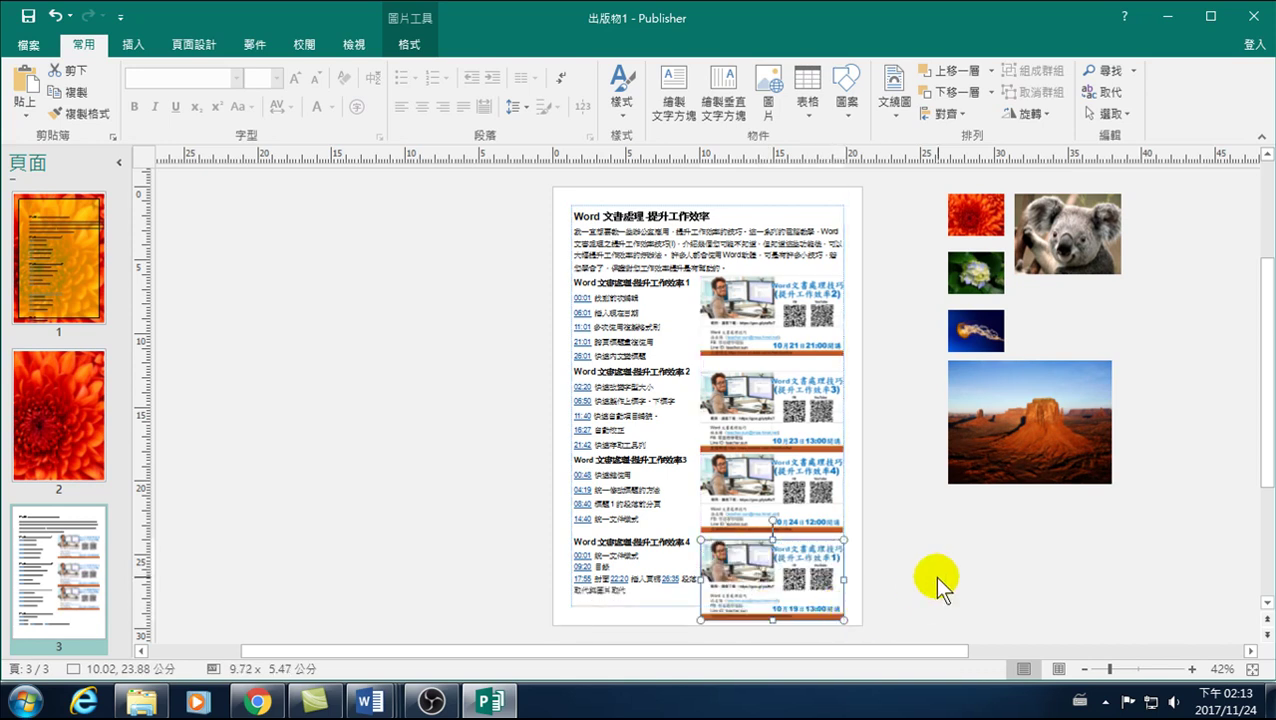
# Step: Nudge the course 2 banner slightly upward so all four banners stack evenly
pyautogui.click(941, 576)
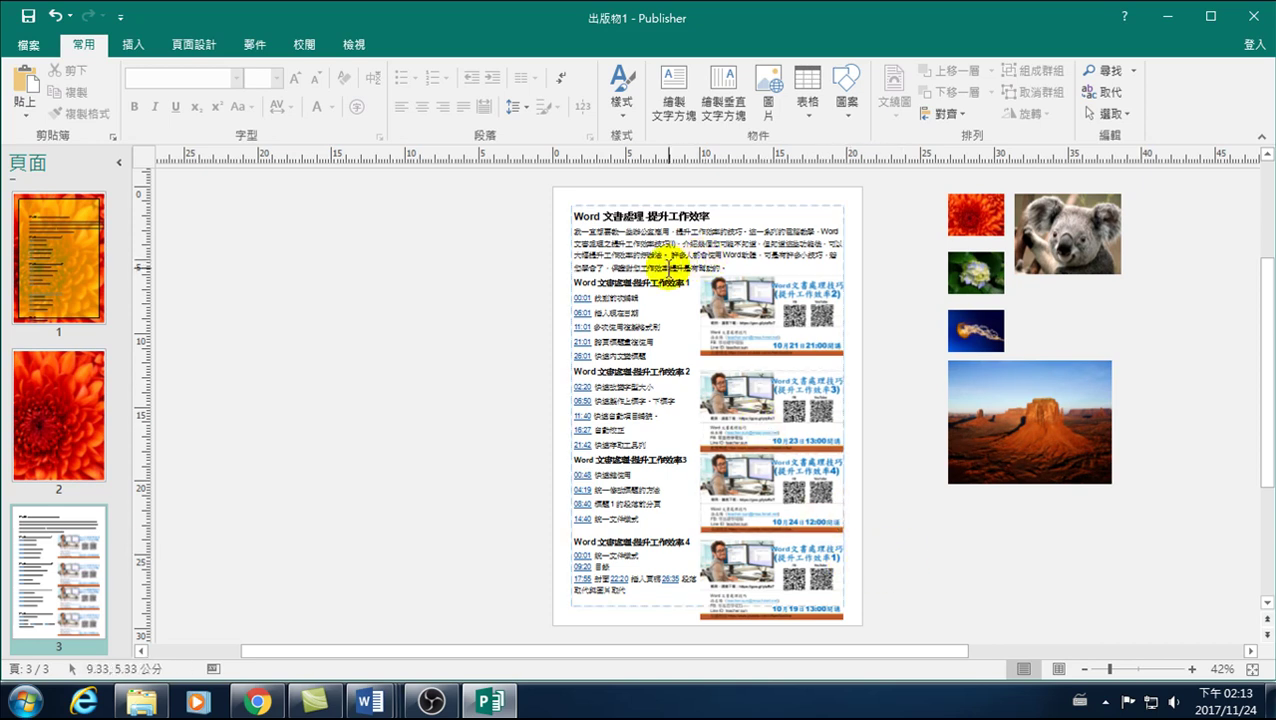
pyautogui.click(643, 217)
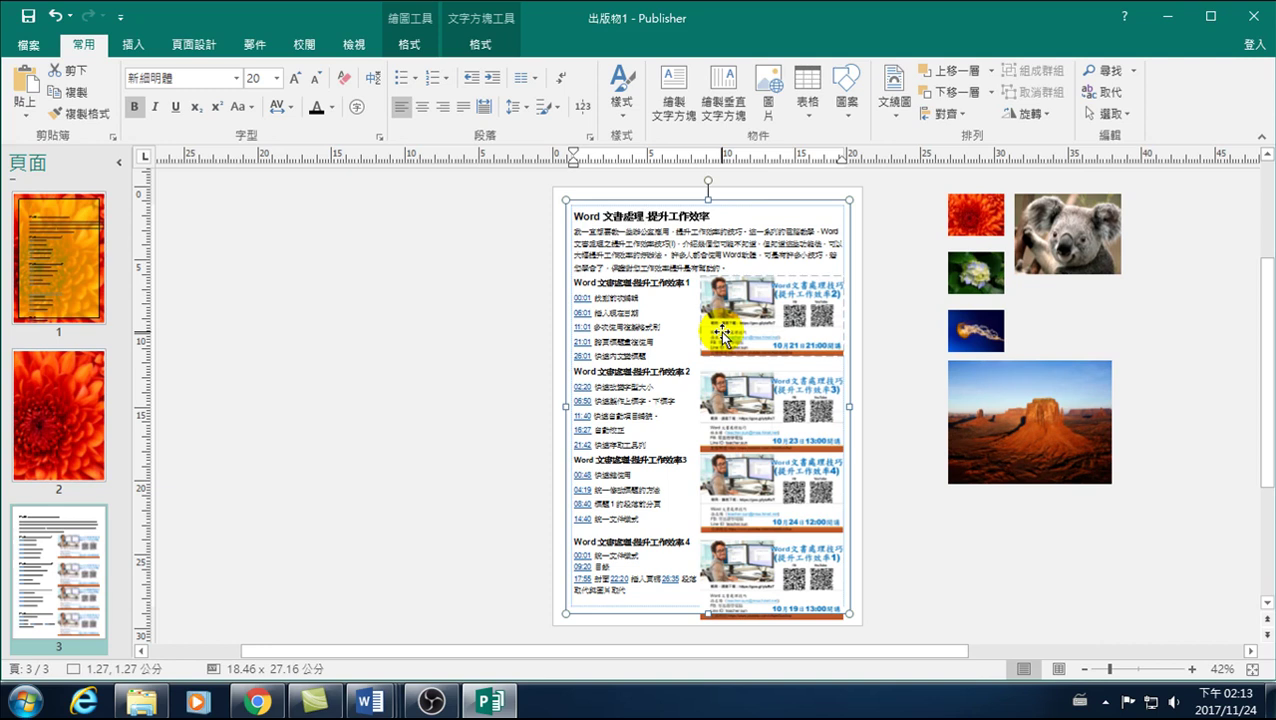
pyautogui.click(732, 392)
pyautogui.moveTo(732, 397); pyautogui.dragTo(732, 389)
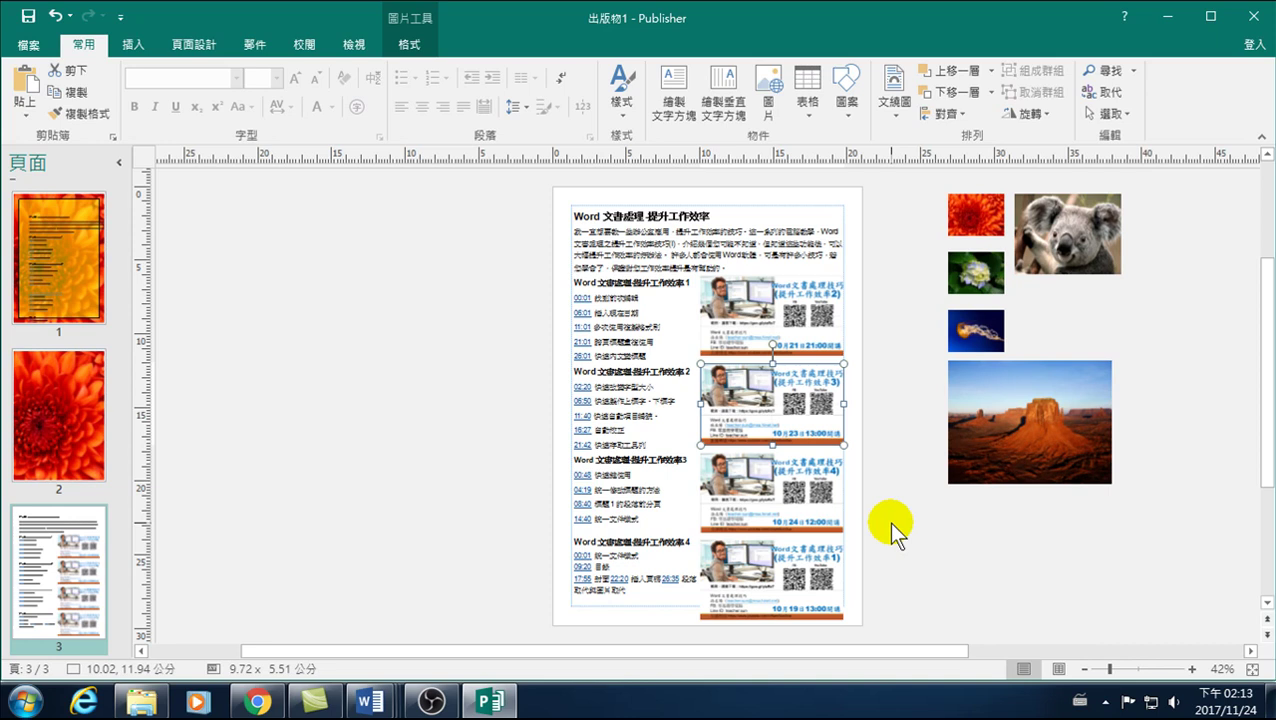
pyautogui.click(965, 569)
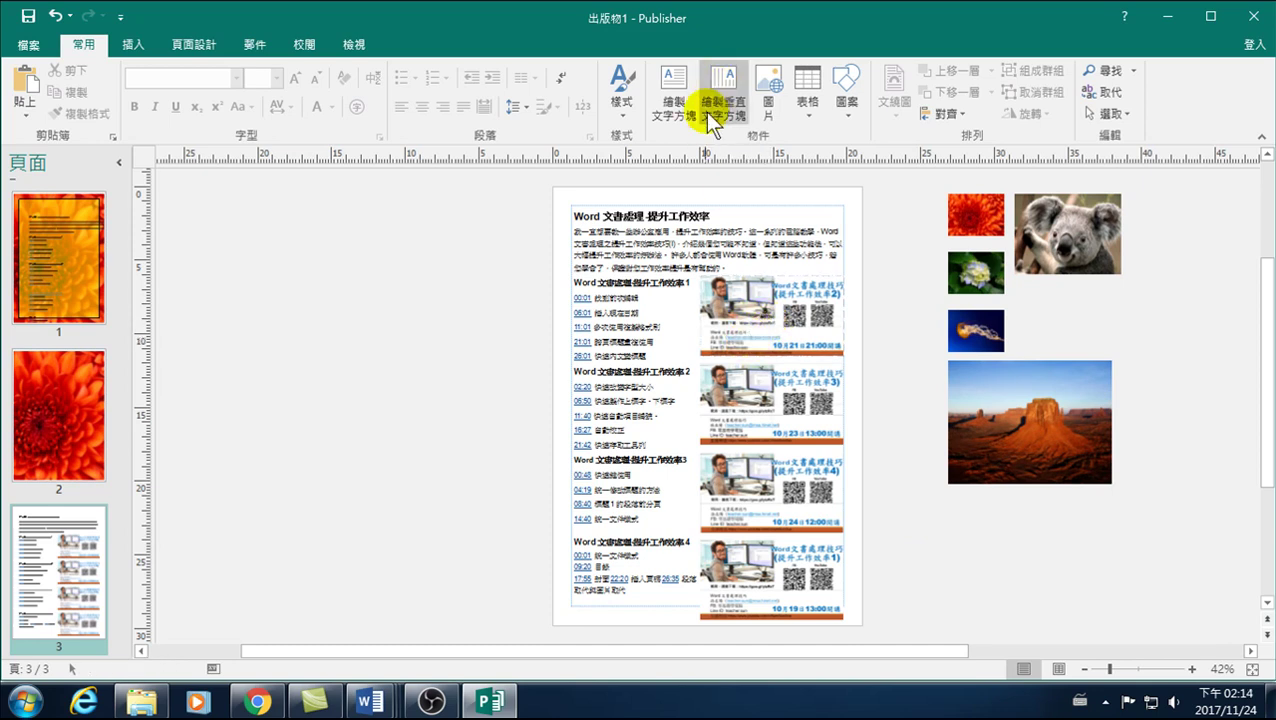
# Step: Set the top banner's text wrapping to Square (矩形)
pyautogui.click(777, 326)
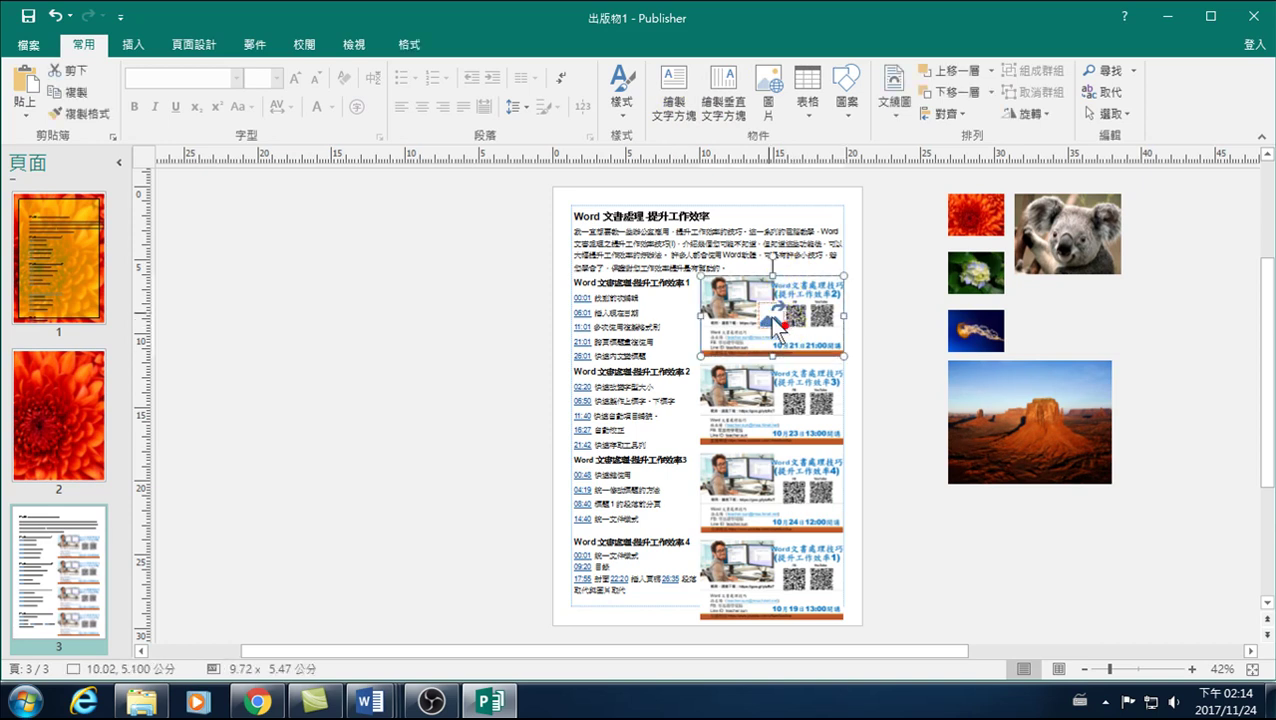
pyautogui.click(404, 47)
pyautogui.click(711, 100)
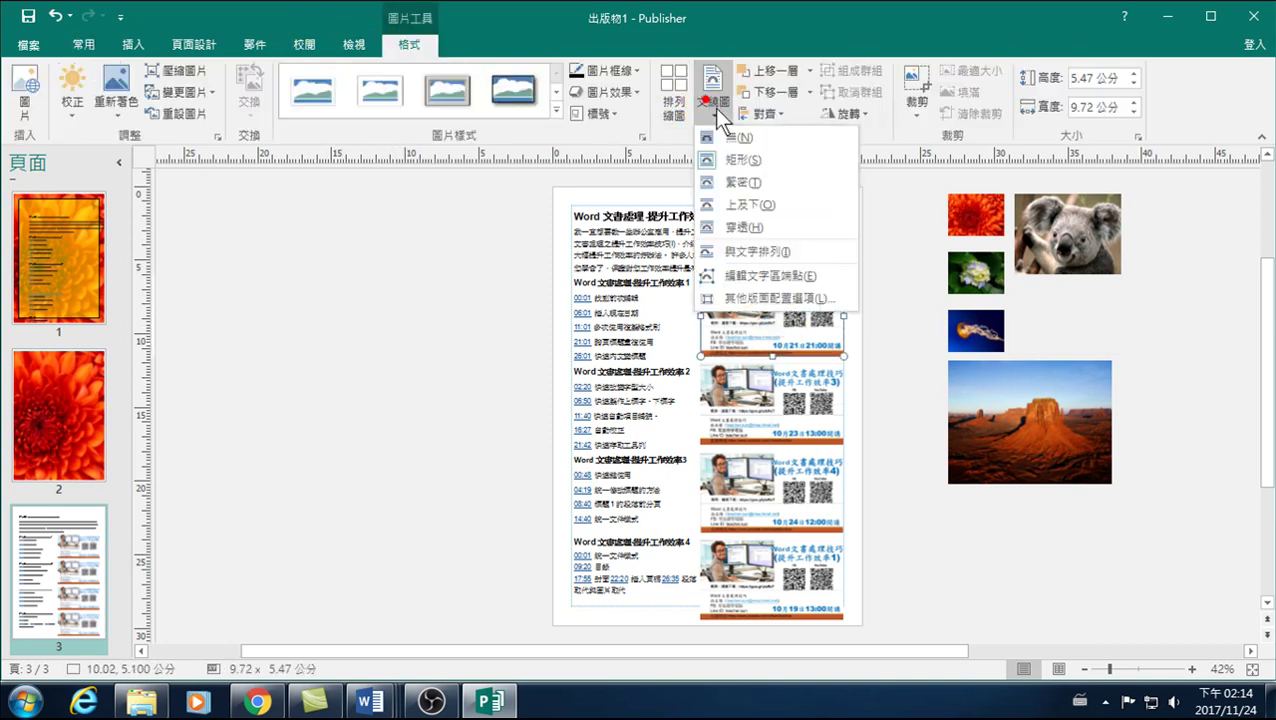
pyautogui.click(759, 160)
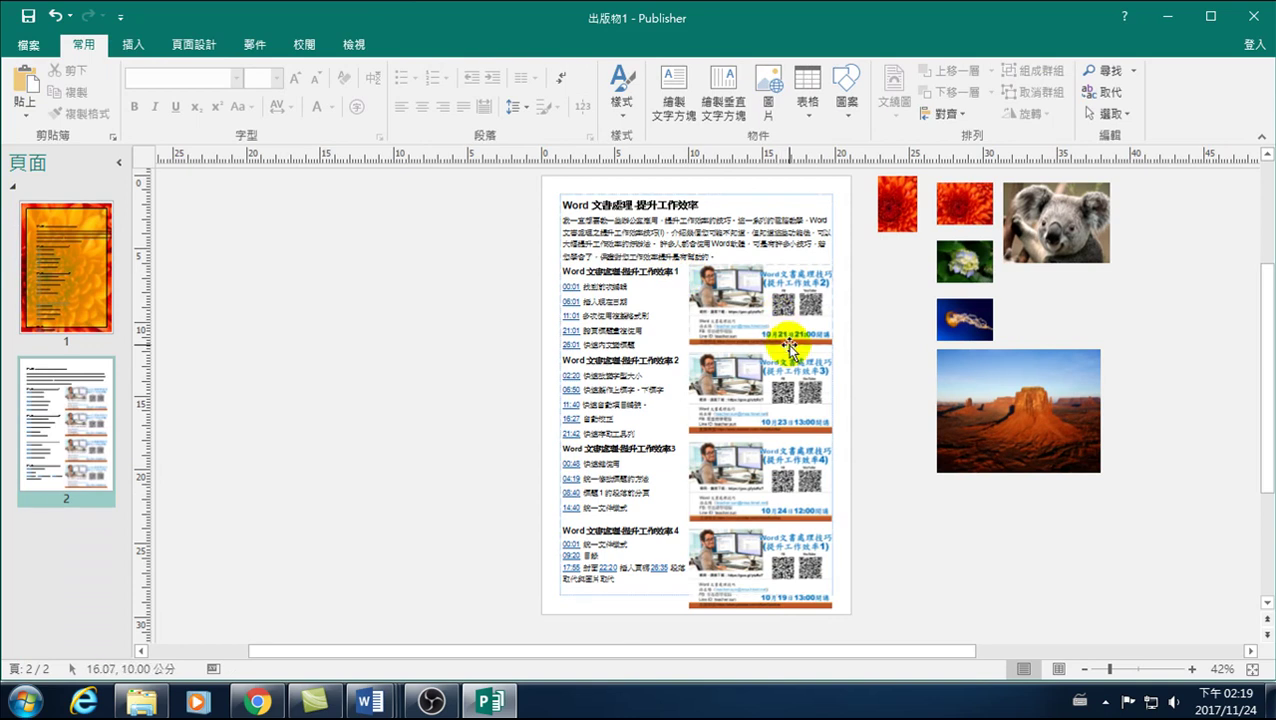
pyautogui.click(770, 316)
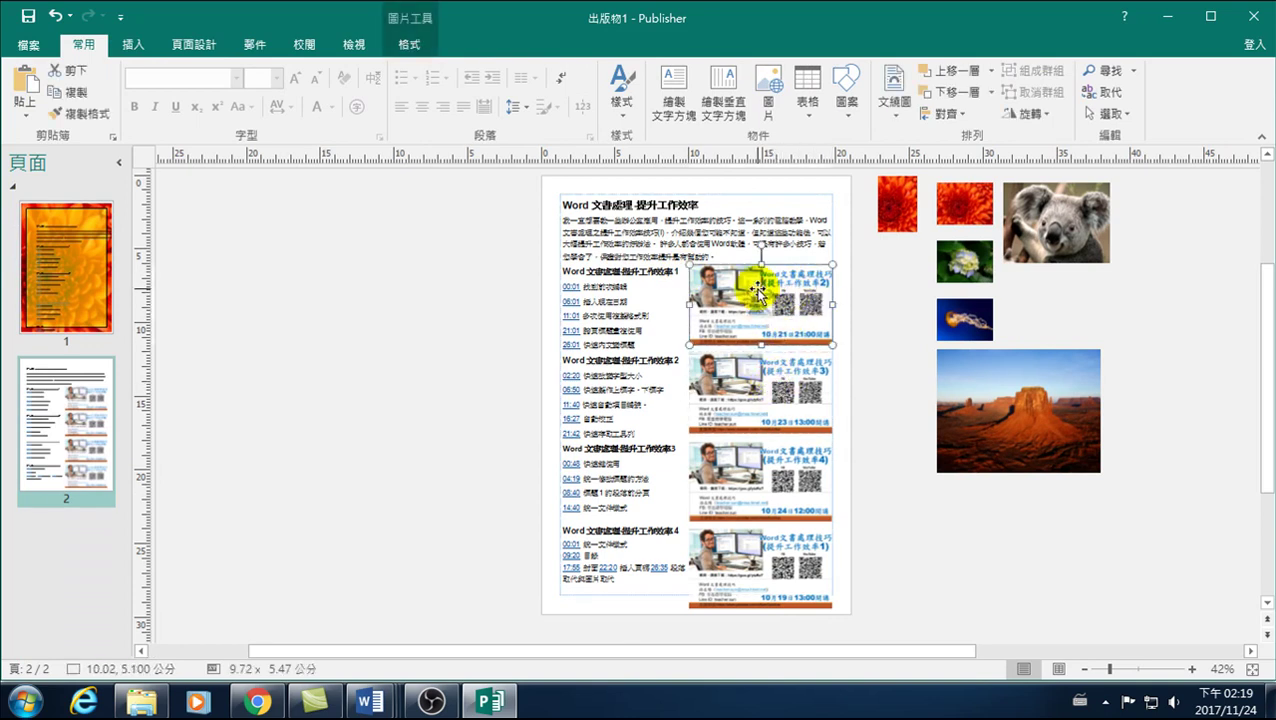
pyautogui.click(407, 46)
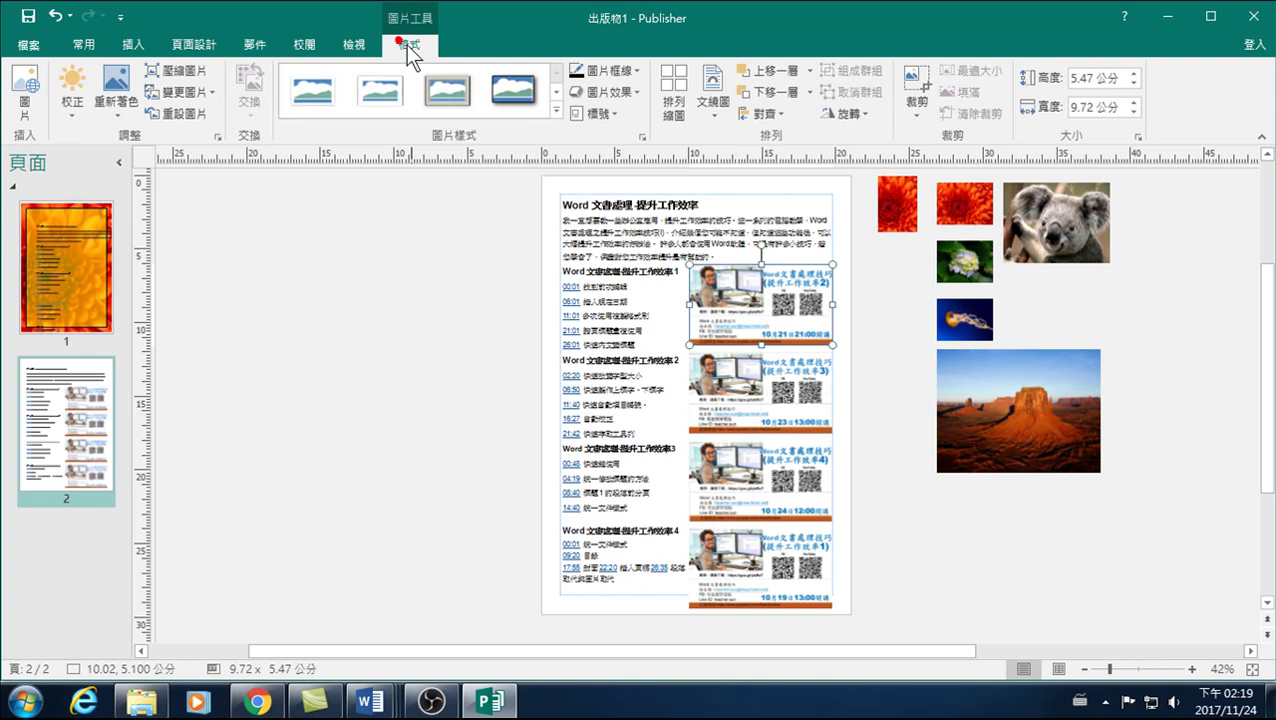
pyautogui.click(598, 114)
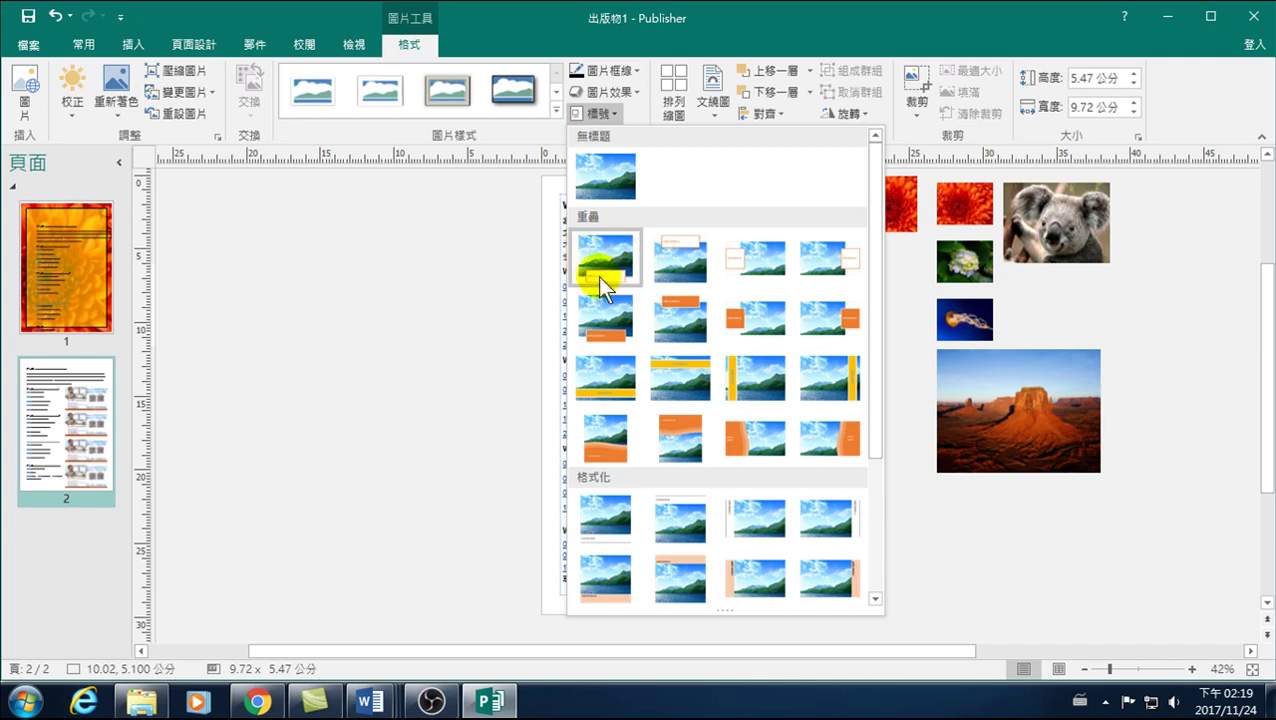
pyautogui.click(461, 282)
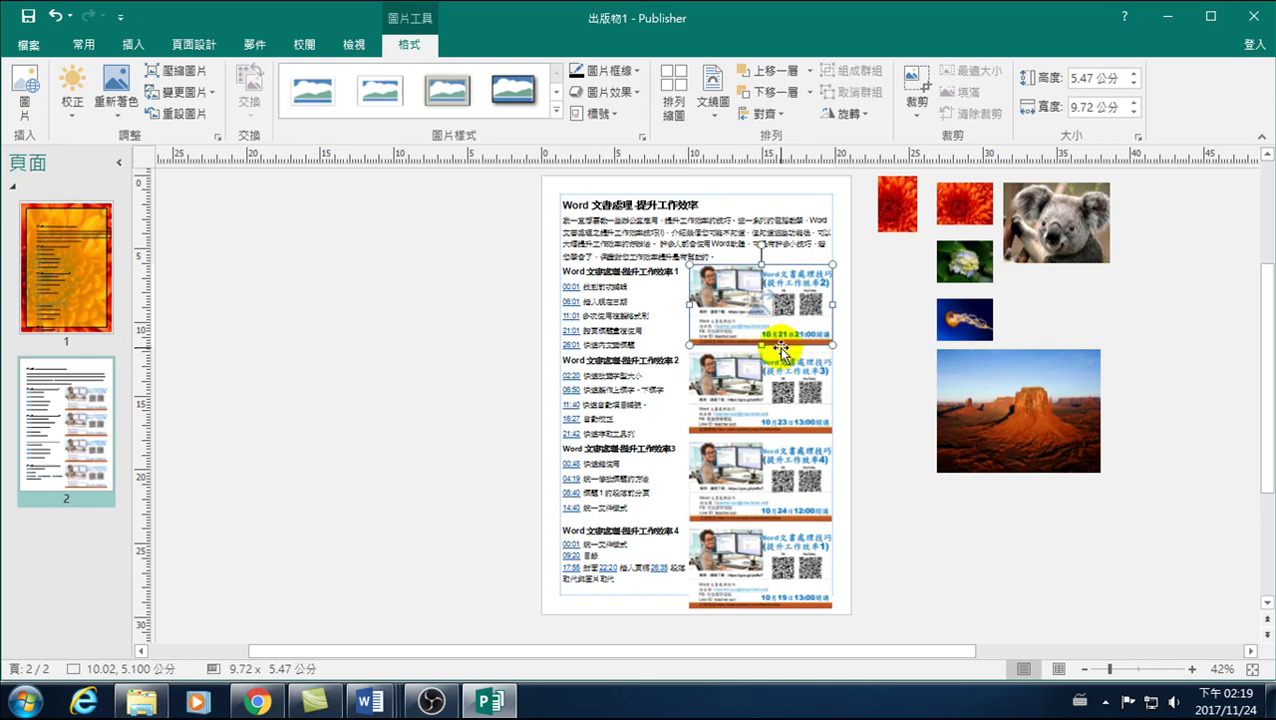
pyautogui.click(592, 113)
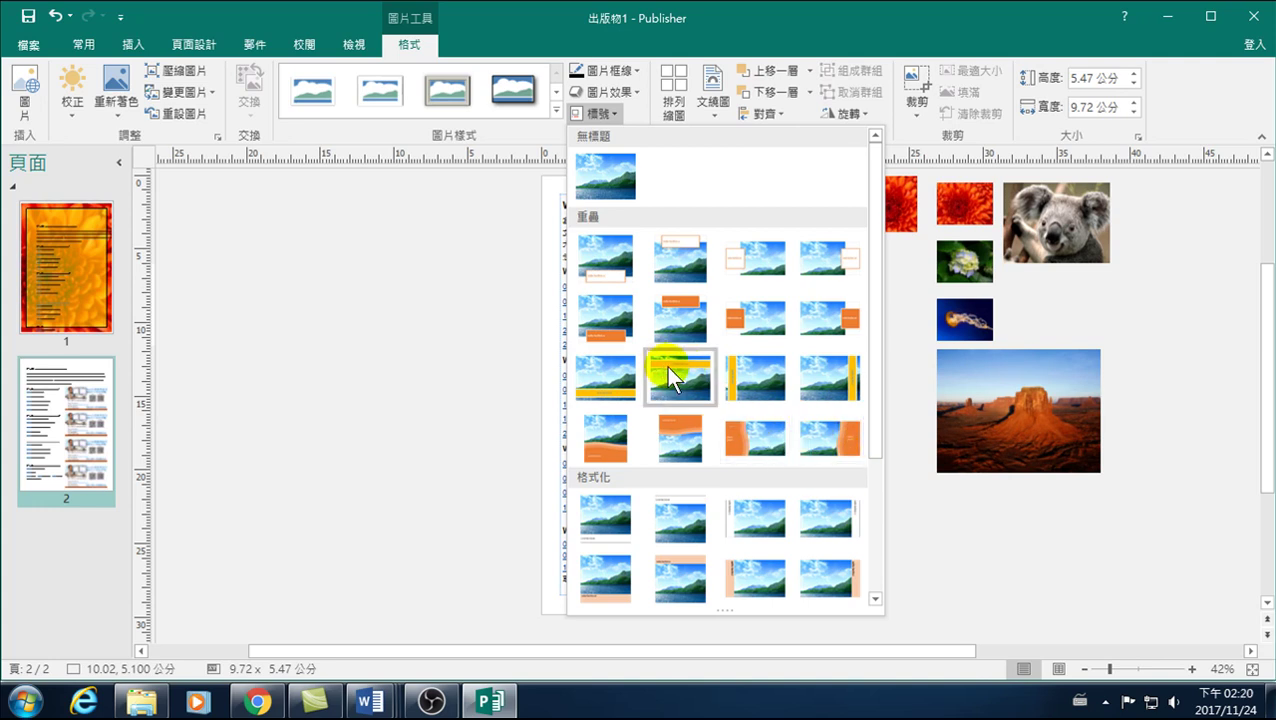
pyautogui.click(484, 368)
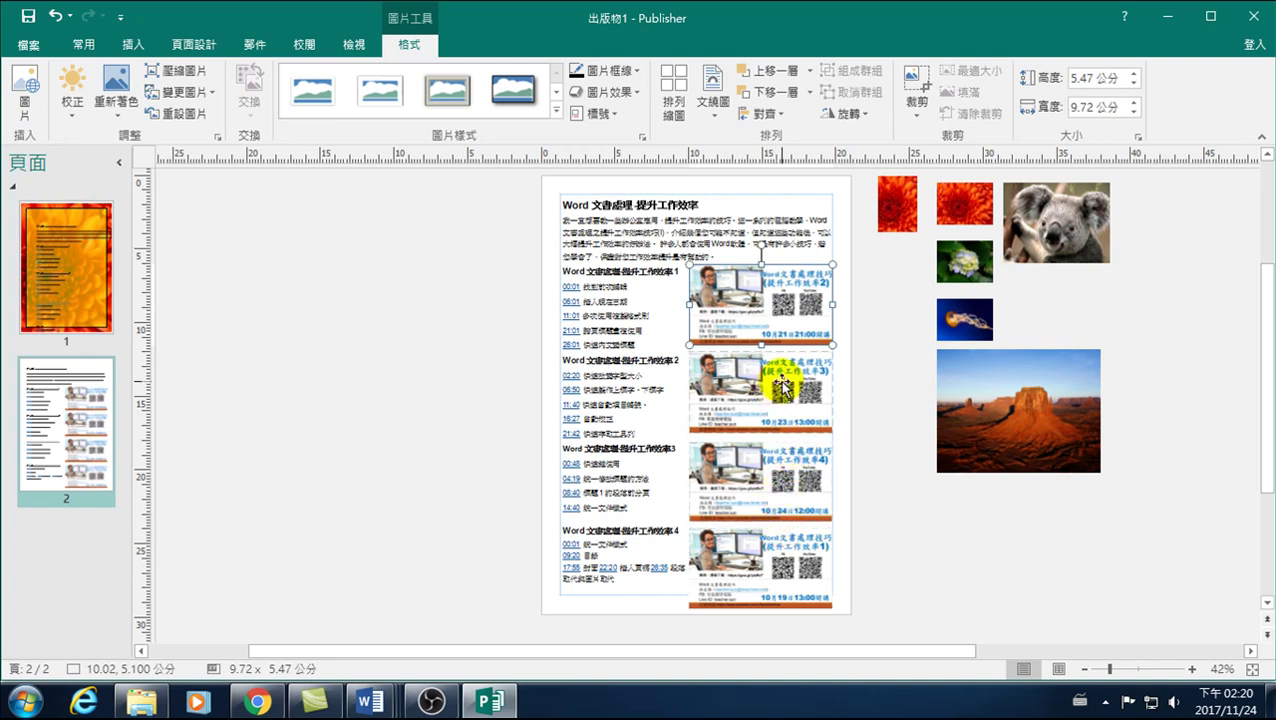
# Step: Select all four banners and apply the overlay caption style with a yellow title bar
pyautogui.keyDown('shift'); pyautogui.click(780, 380); pyautogui.keyUp('shift')
pyautogui.keyDown('shift'); pyautogui.click(793, 462); pyautogui.keyUp('shift')
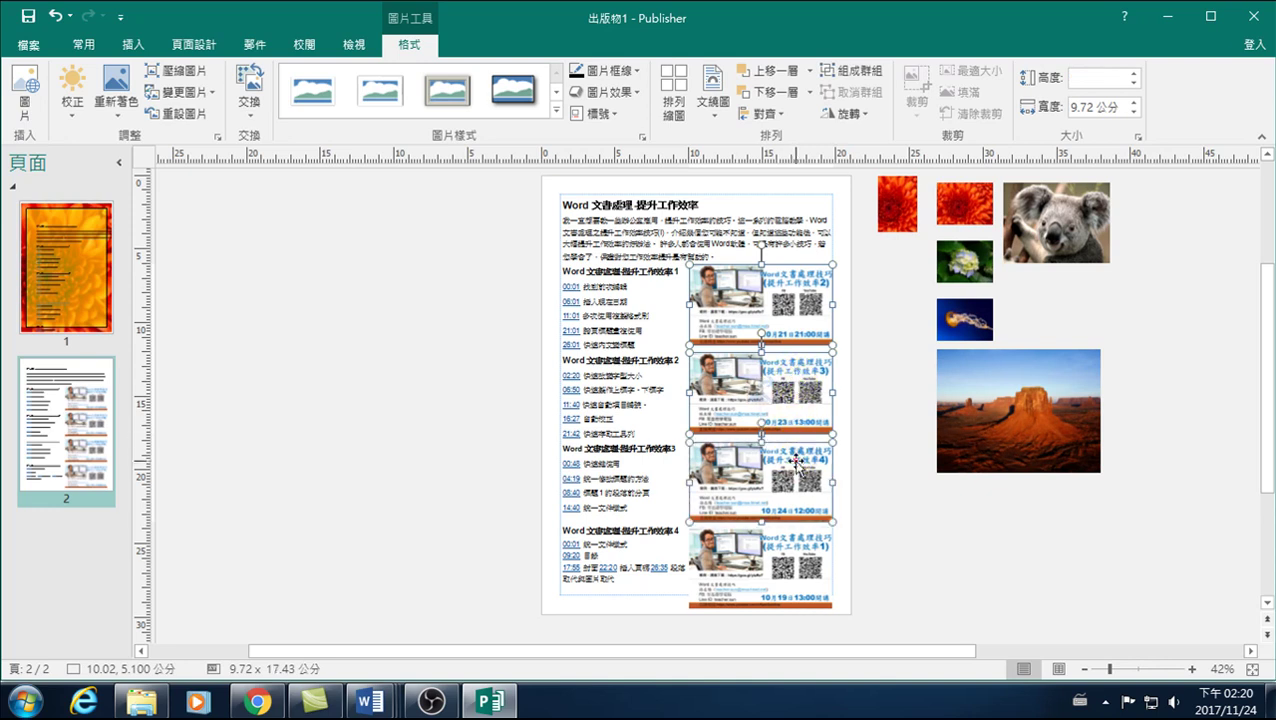
pyautogui.keyDown('shift'); pyautogui.click(798, 545); pyautogui.keyUp('shift')
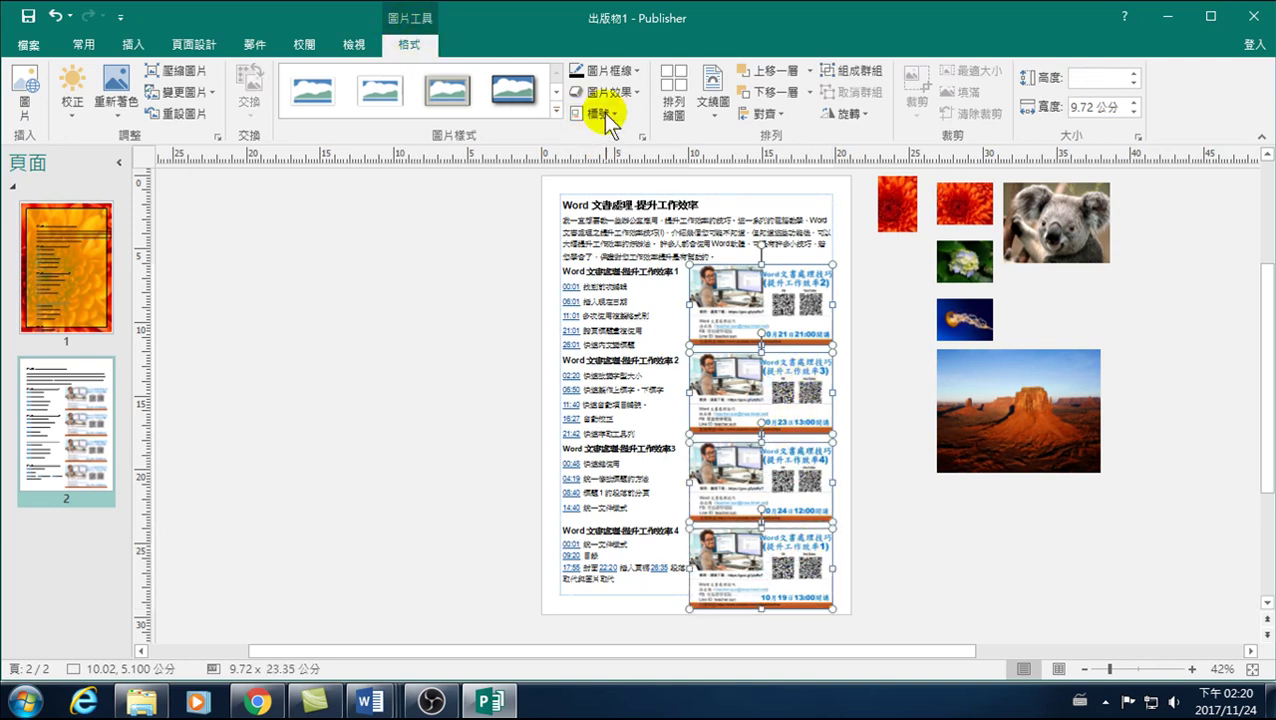
pyautogui.click(600, 113)
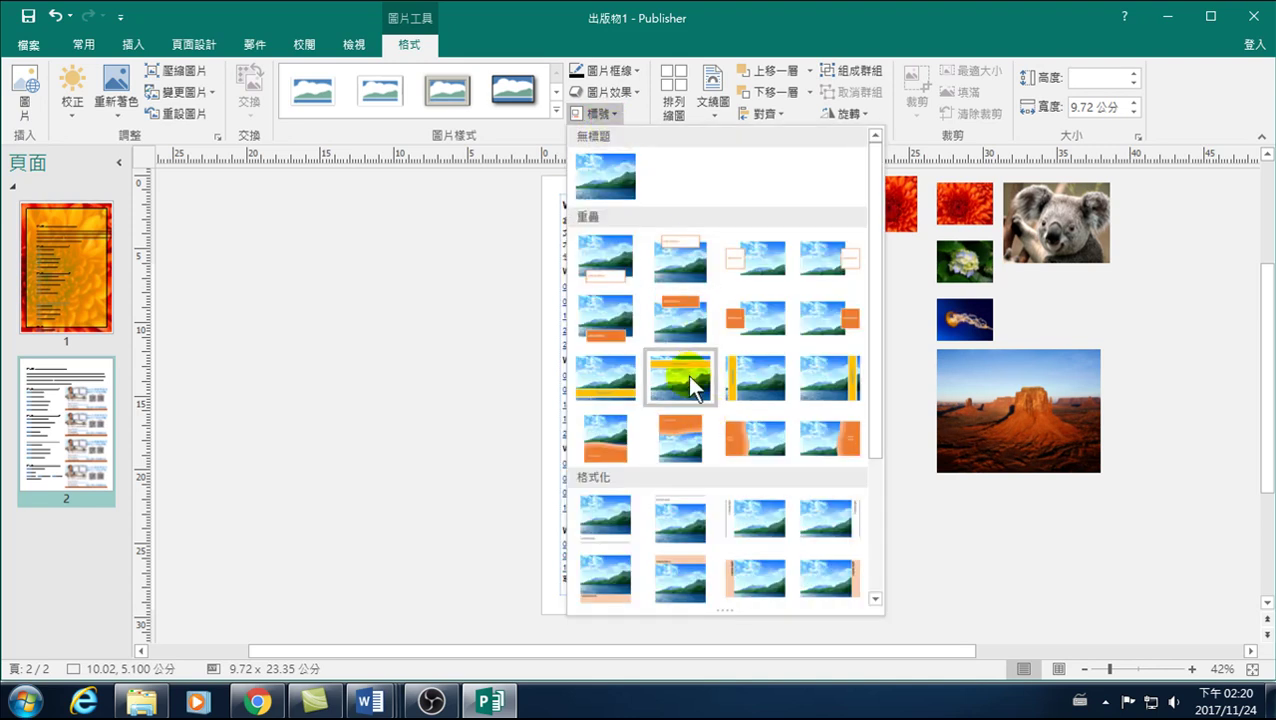
pyautogui.click(685, 374)
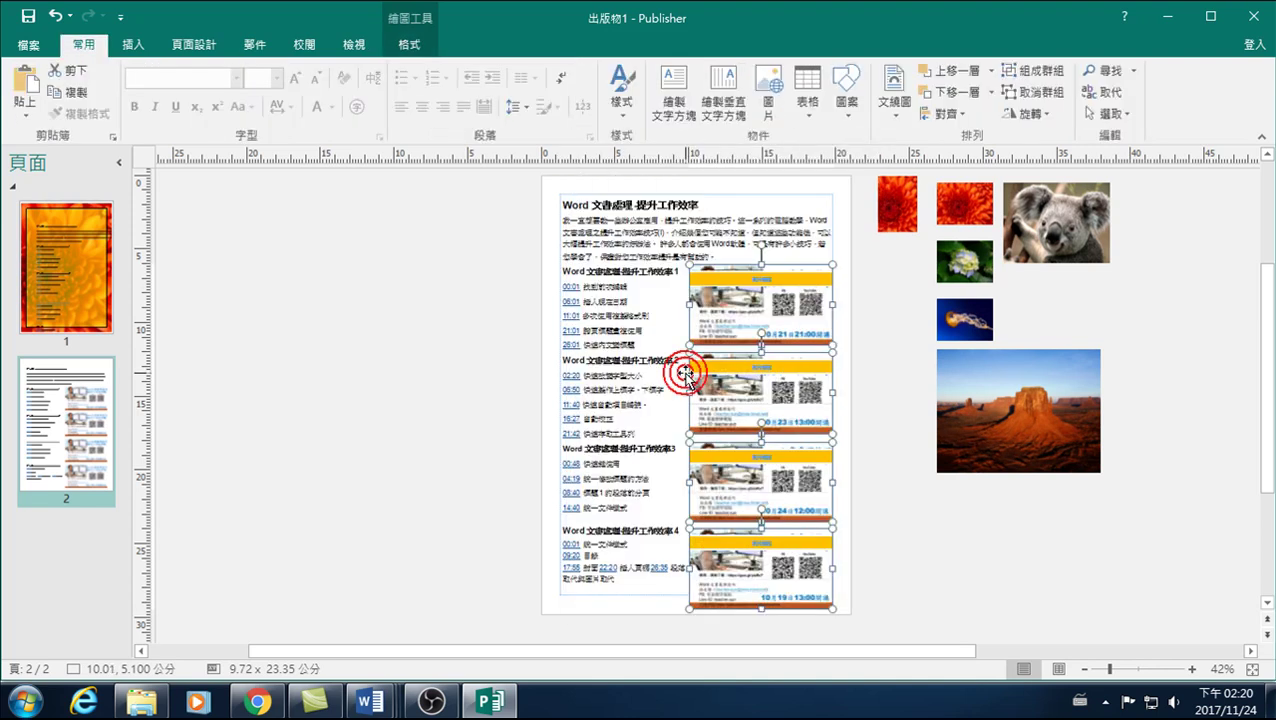
pyautogui.click(885, 400)
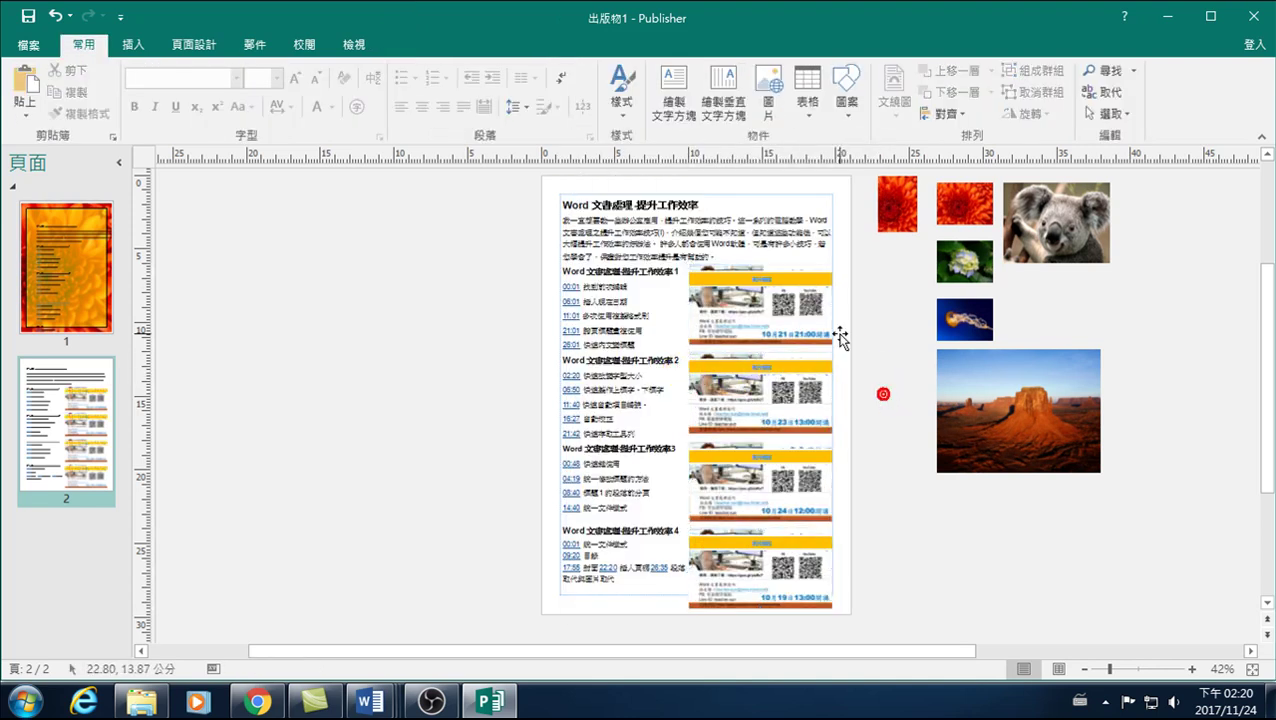
pyautogui.click(763, 276)
pyautogui.click(1192, 669)
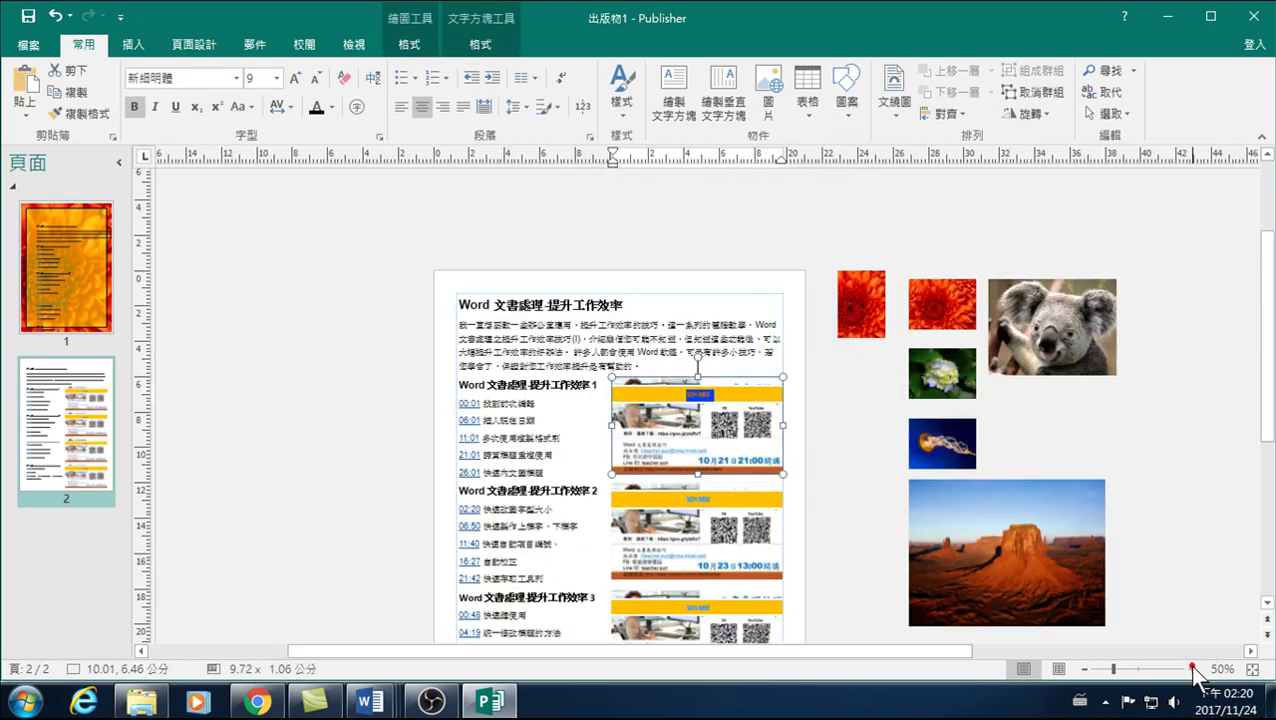
pyautogui.click(1190, 669)
pyautogui.click(1190, 669)
pyautogui.click(1190, 669)
pyautogui.click(705, 398)
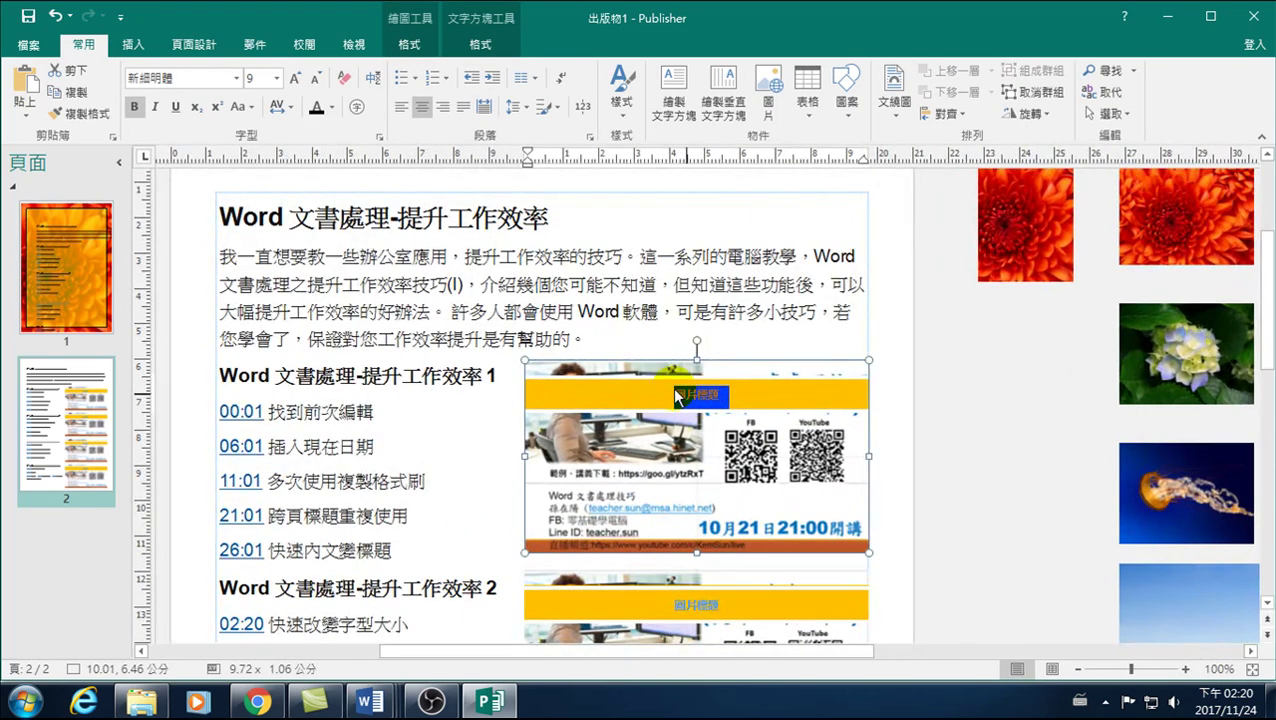
pyautogui.click(712, 405)
pyautogui.click(757, 399)
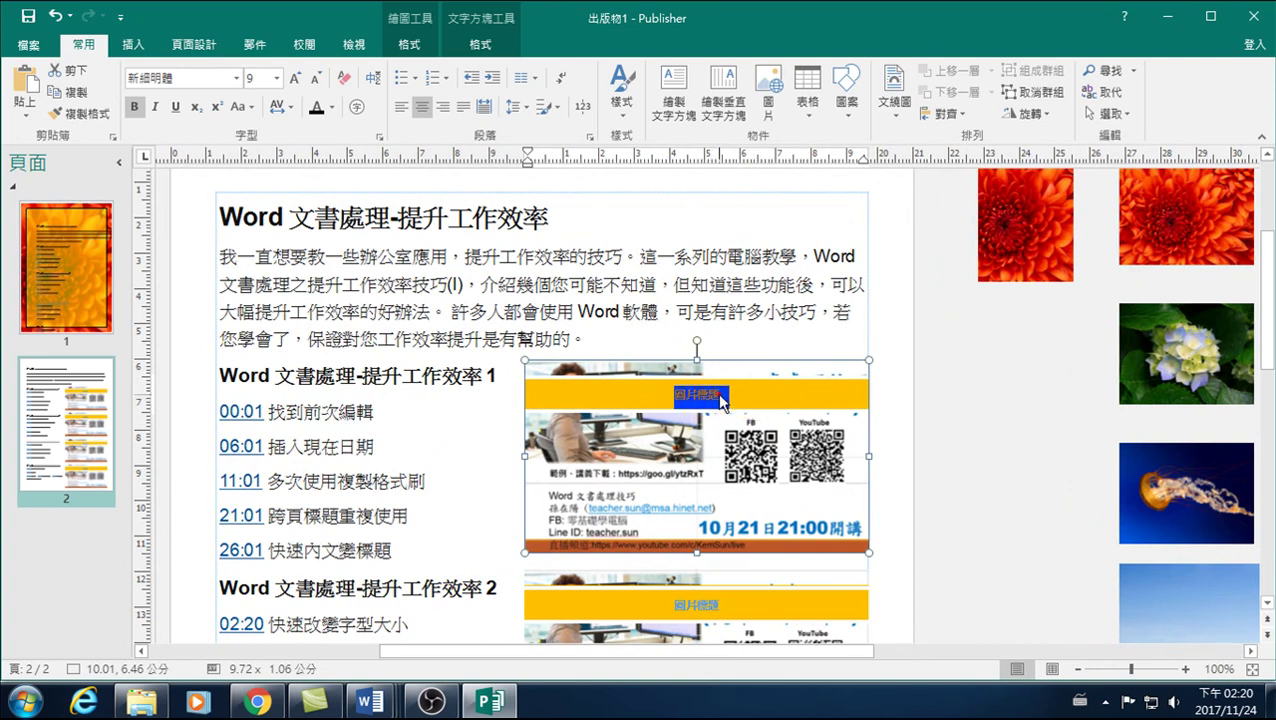
pyautogui.click(800, 513)
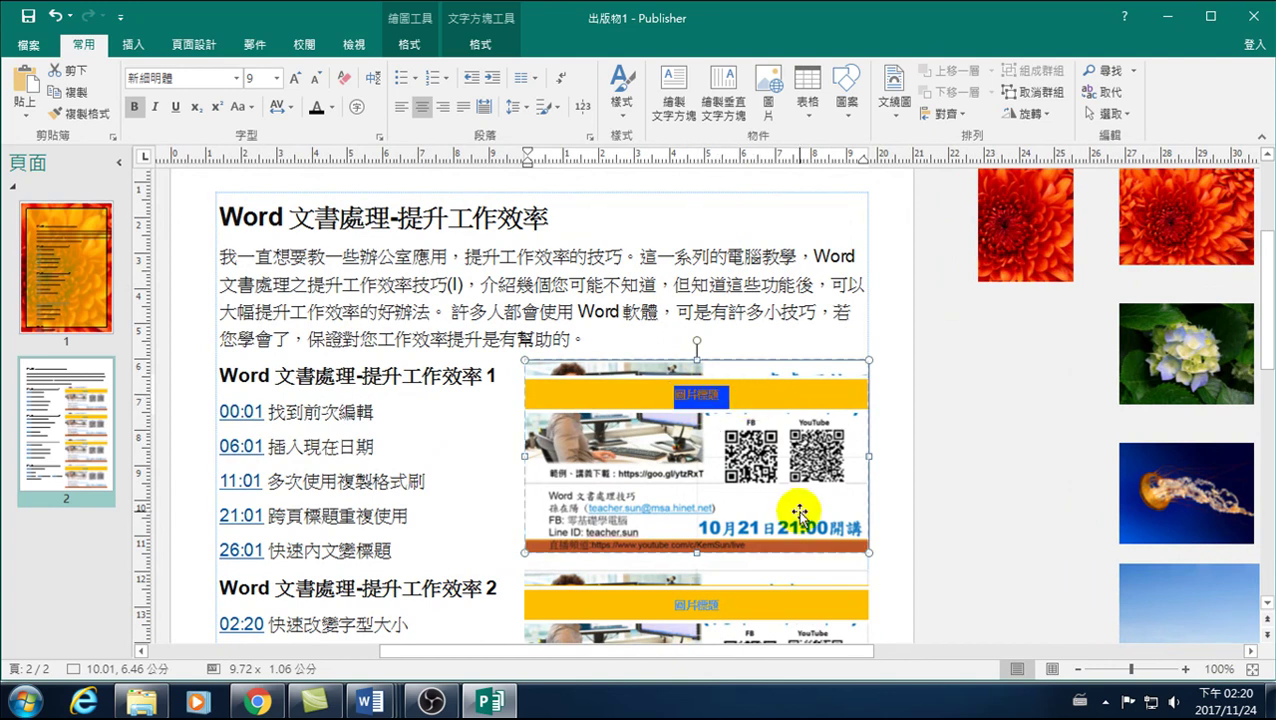
pyautogui.scroll(-1, 670, 450)
pyautogui.scroll(-2, 675, 438)
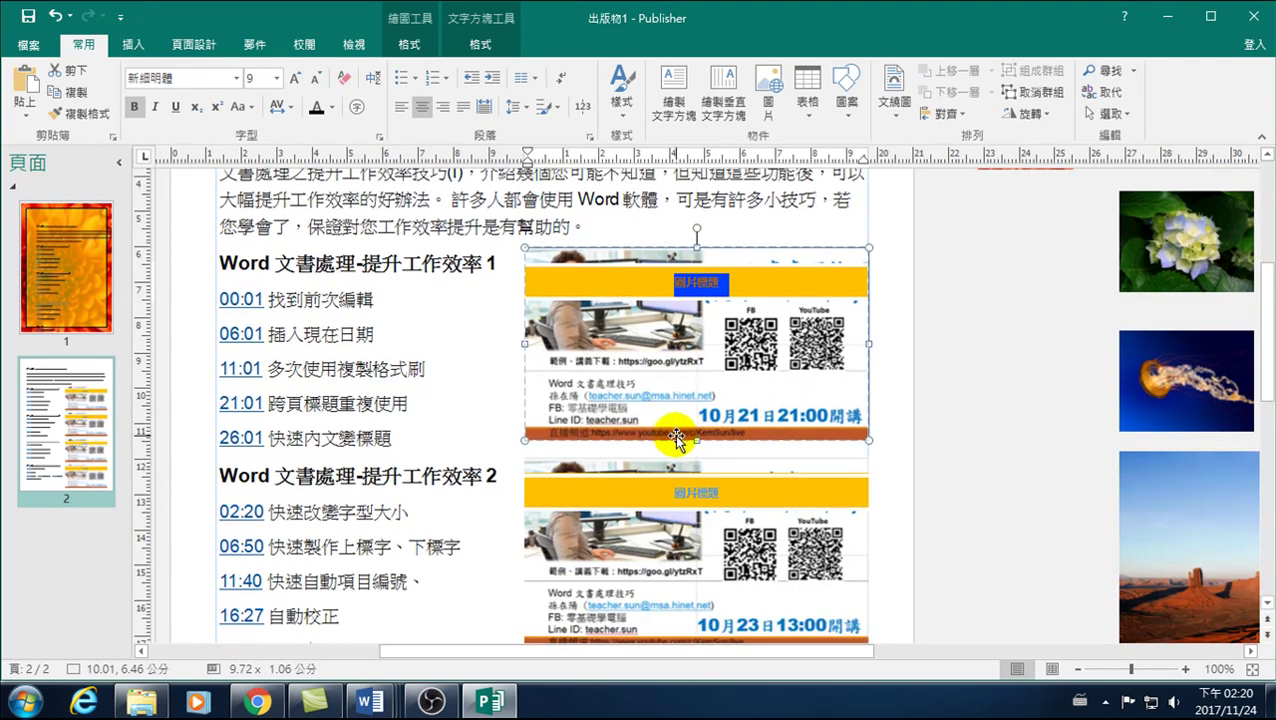
pyautogui.scroll(-1, 655, 500)
pyautogui.click(648, 483)
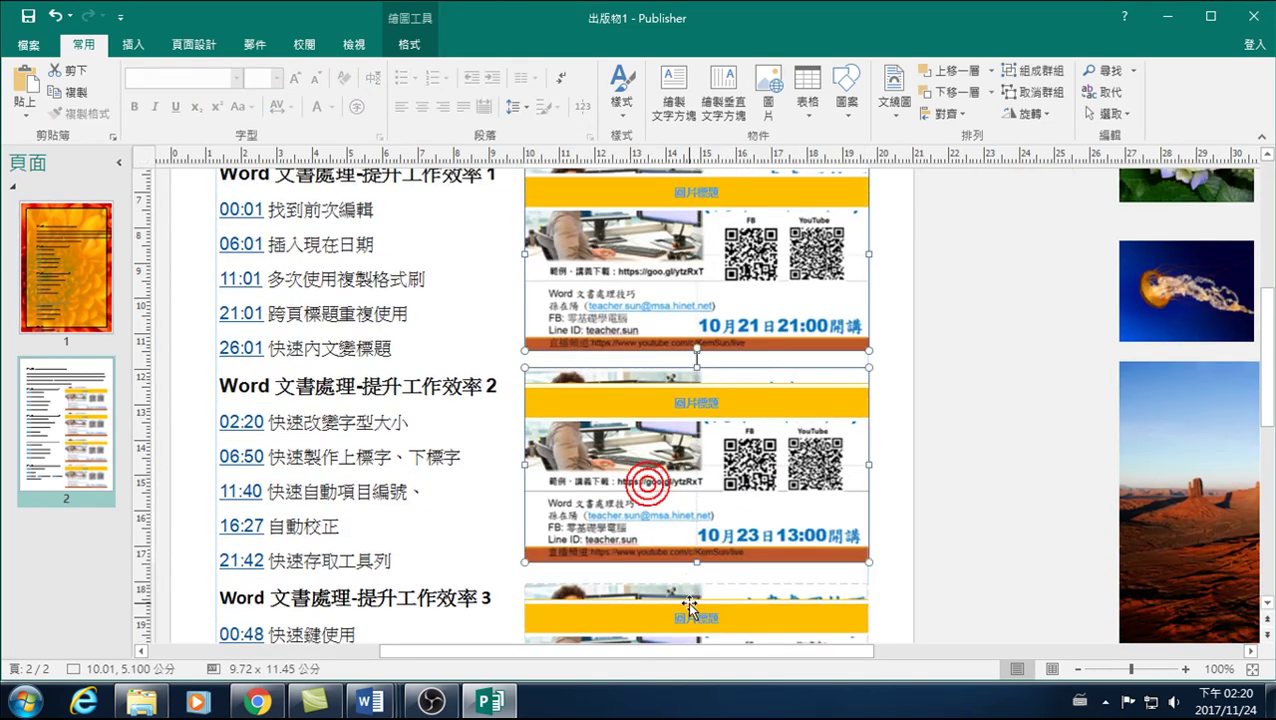
pyautogui.keyDown('shift'); pyautogui.click(671, 619); pyautogui.keyUp('shift')
pyautogui.scroll(-1, 676, 590)
pyautogui.scroll(-1, 672, 560)
pyautogui.scroll(-1, 655, 520)
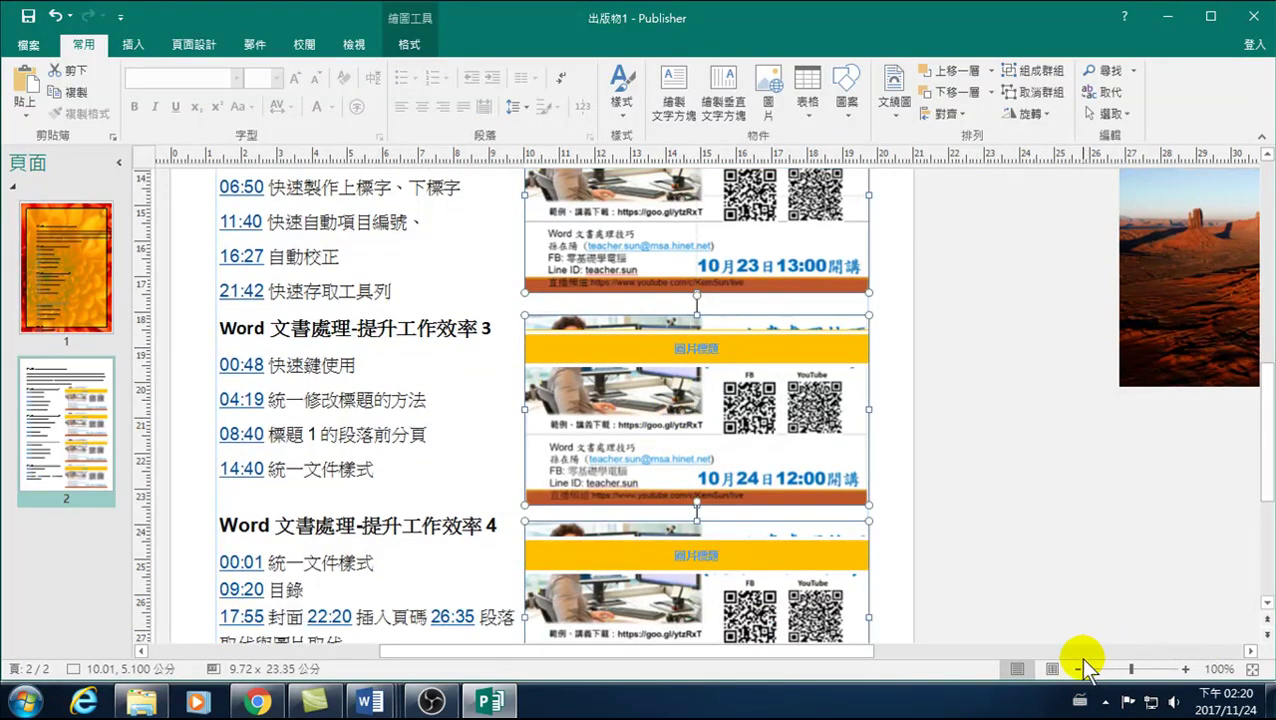
pyautogui.click(1078, 668)
pyautogui.click(1078, 668)
pyautogui.click(1078, 668)
pyautogui.click(1078, 668)
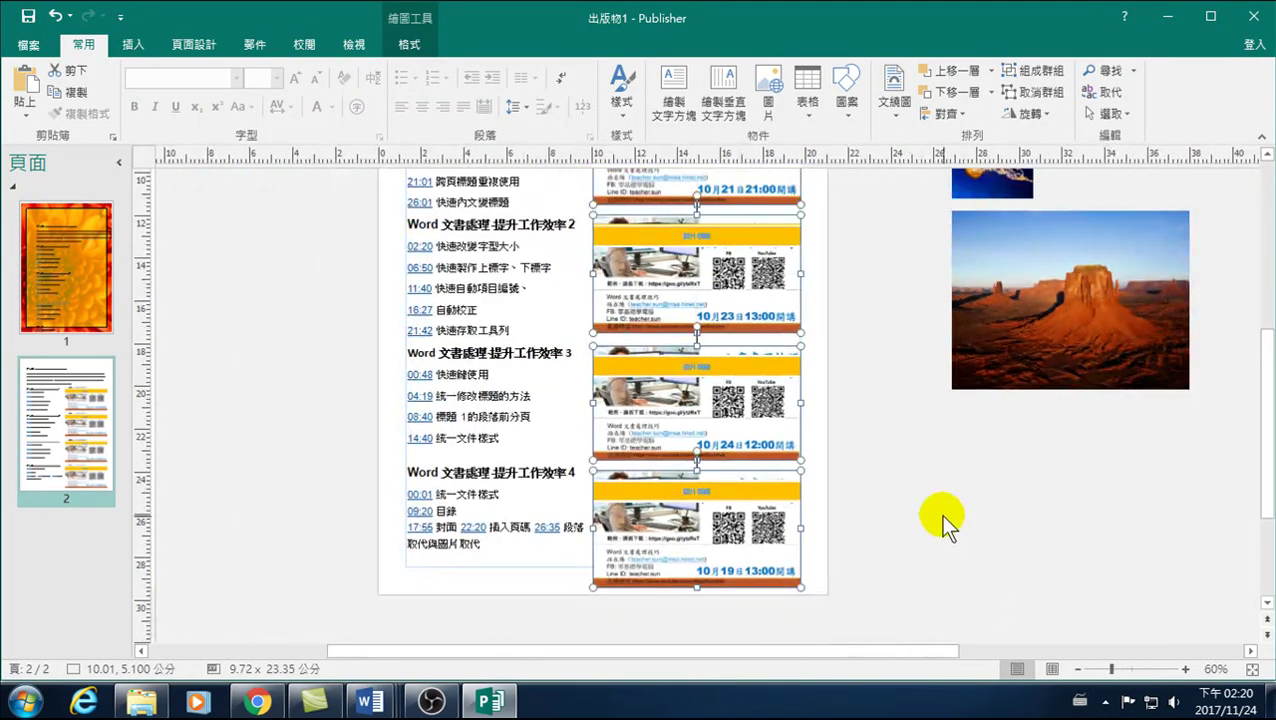
pyautogui.scroll(1, 947, 525)
pyautogui.click(409, 44)
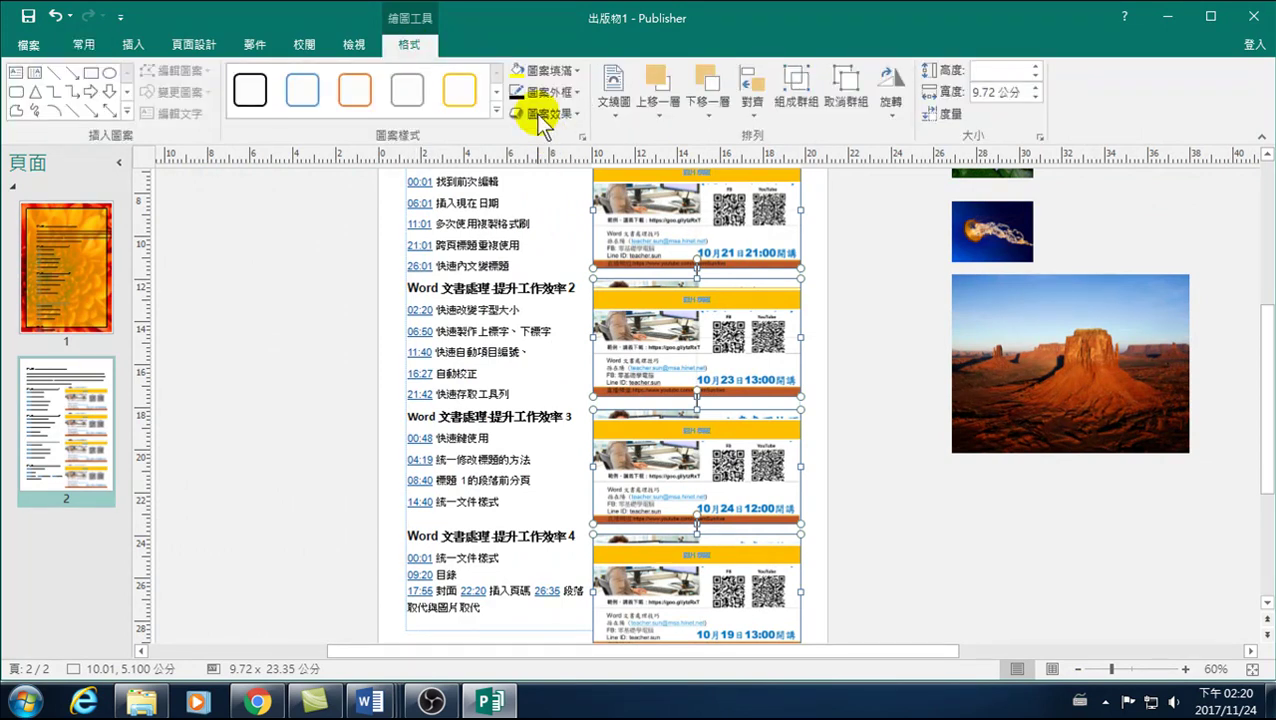
pyautogui.click(548, 113)
pyautogui.click(455, 40)
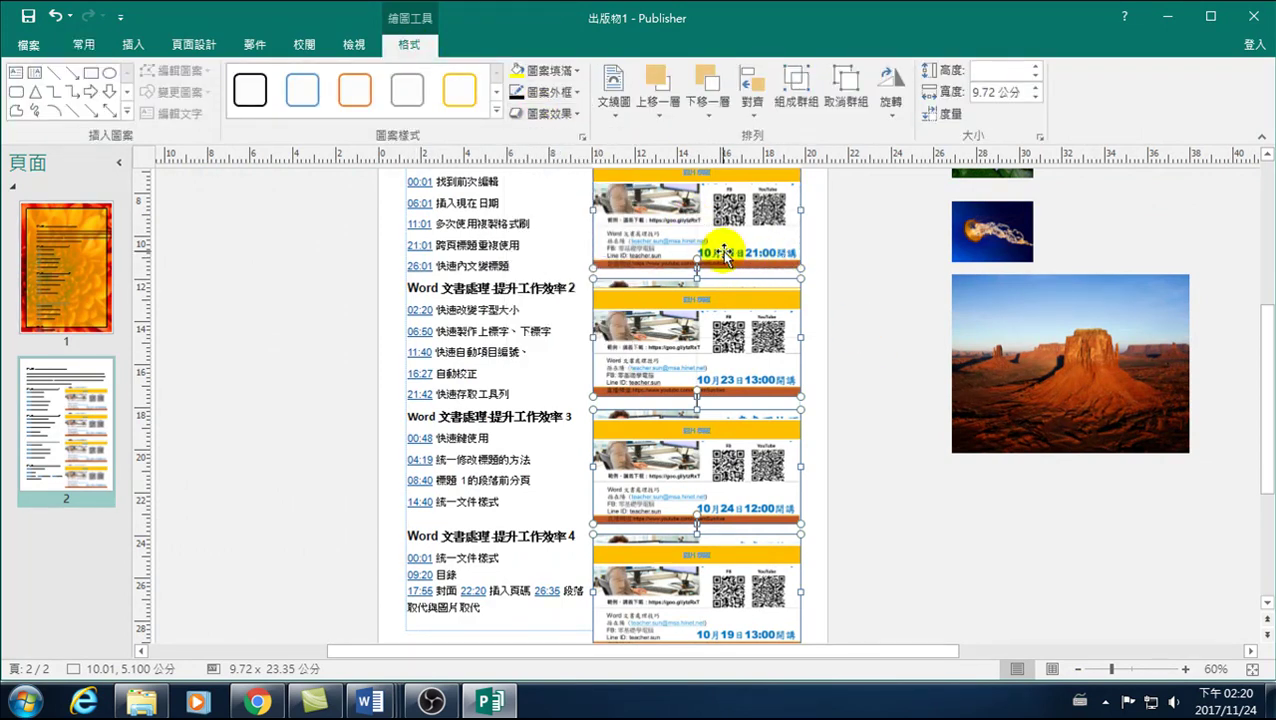
pyautogui.scroll(2, 729, 256)
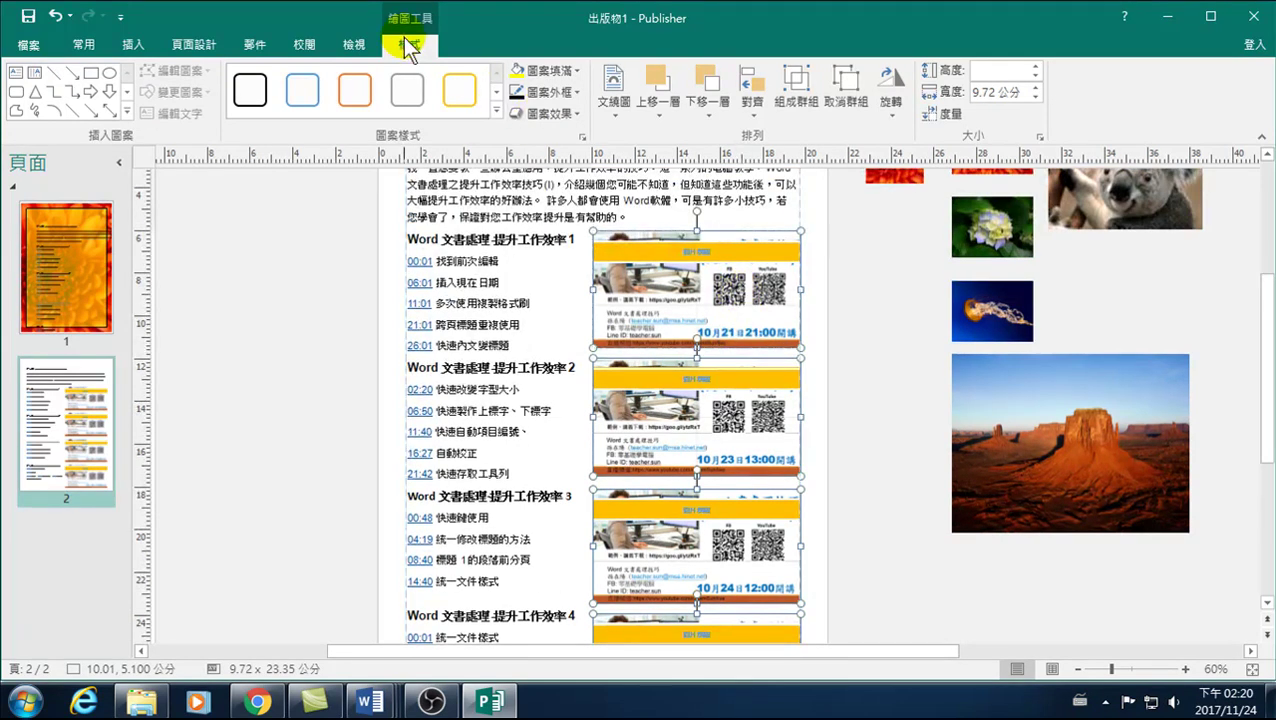
# Step: Select all four banners and undo their yellow caption styling
pyautogui.click(834, 314)
pyautogui.click(711, 272)
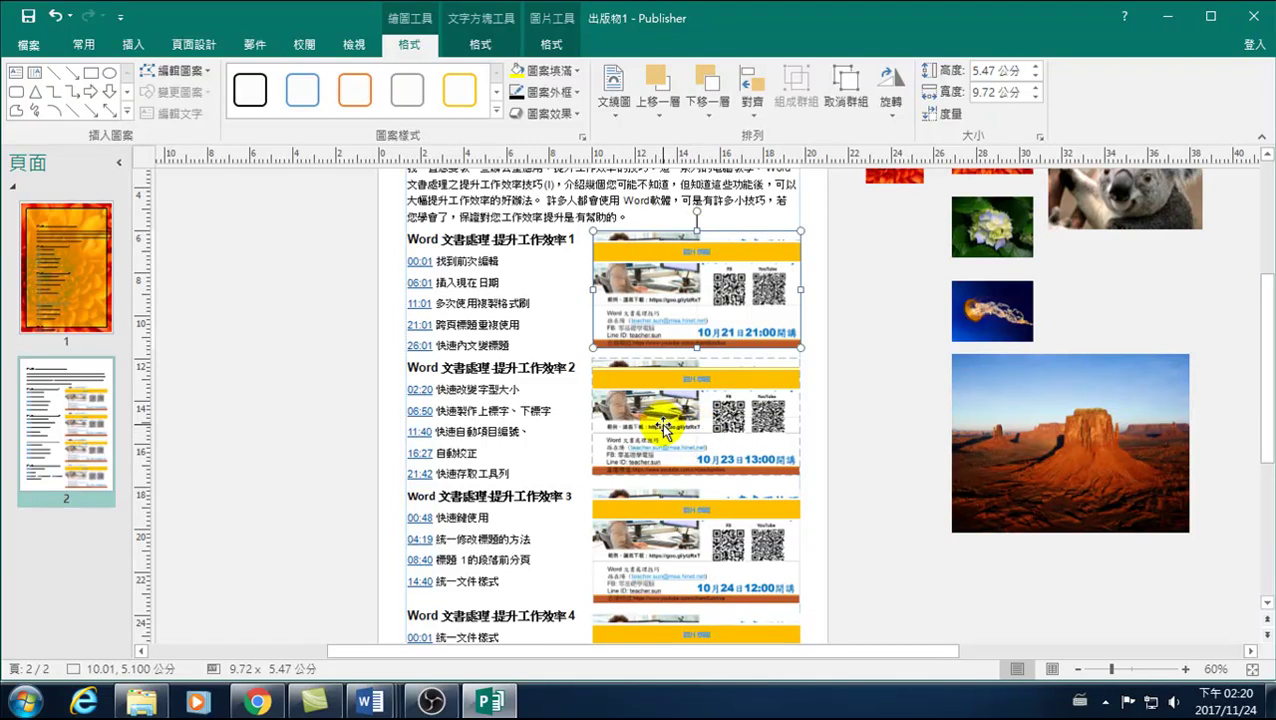
pyautogui.keyDown('shift'); pyautogui.click(661, 438); pyautogui.keyUp('shift')
pyautogui.keyDown('shift'); pyautogui.click(639, 553); pyautogui.keyUp('shift')
pyautogui.scroll(-1, 648, 555)
pyautogui.keyDown('shift'); pyautogui.click(640, 630); pyautogui.keyUp('shift')
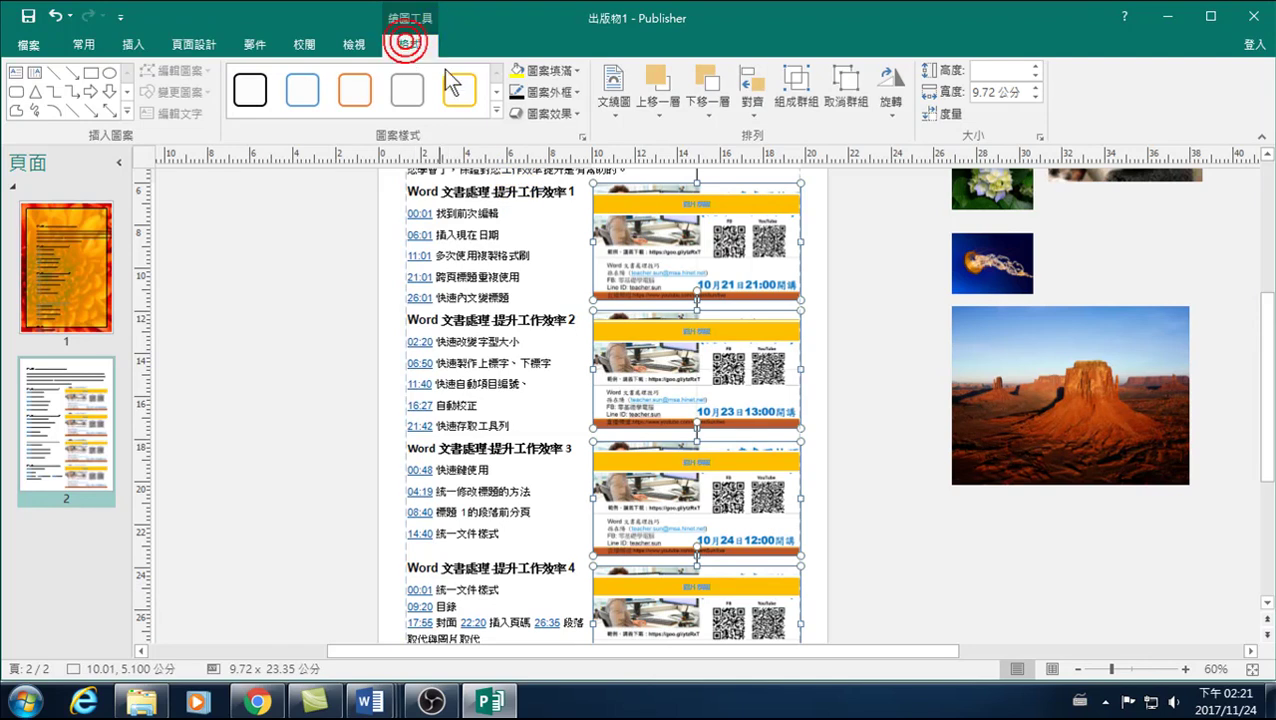
pyautogui.click(60, 12)
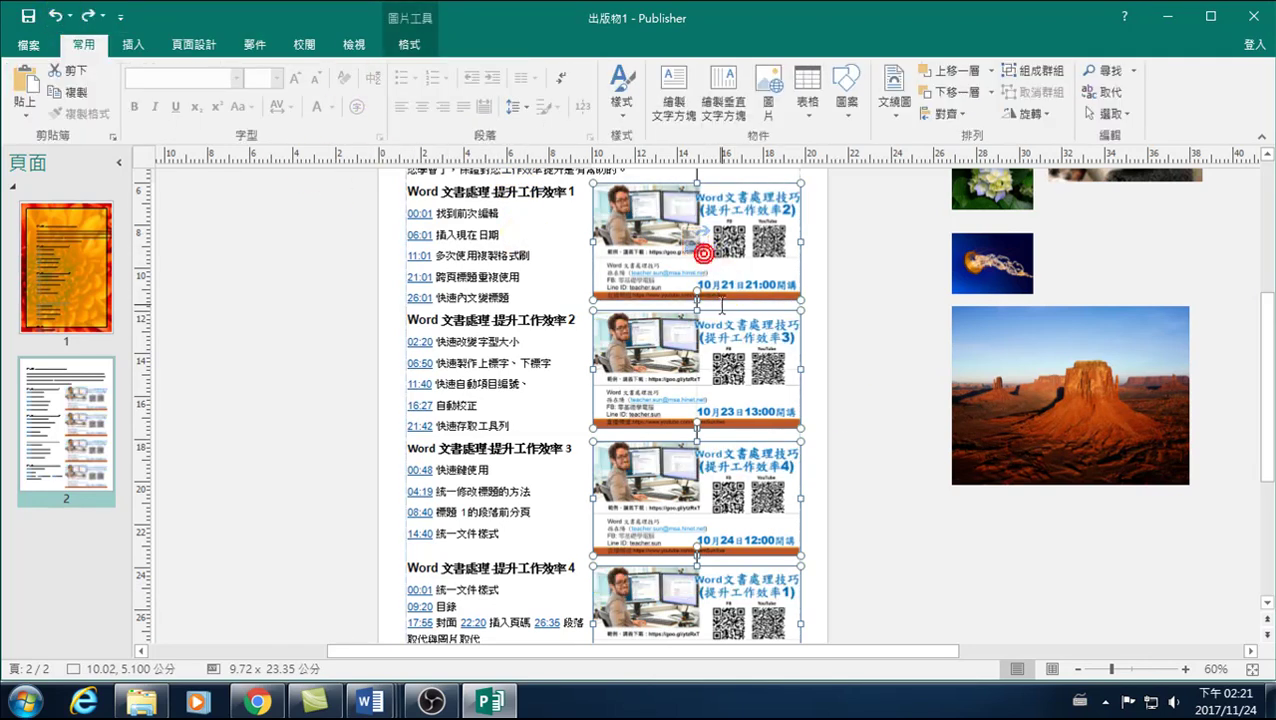
pyautogui.click(409, 44)
# Step: Apply the Formatted caption style with a black vertical bar on the right edge
pyautogui.click(589, 113)
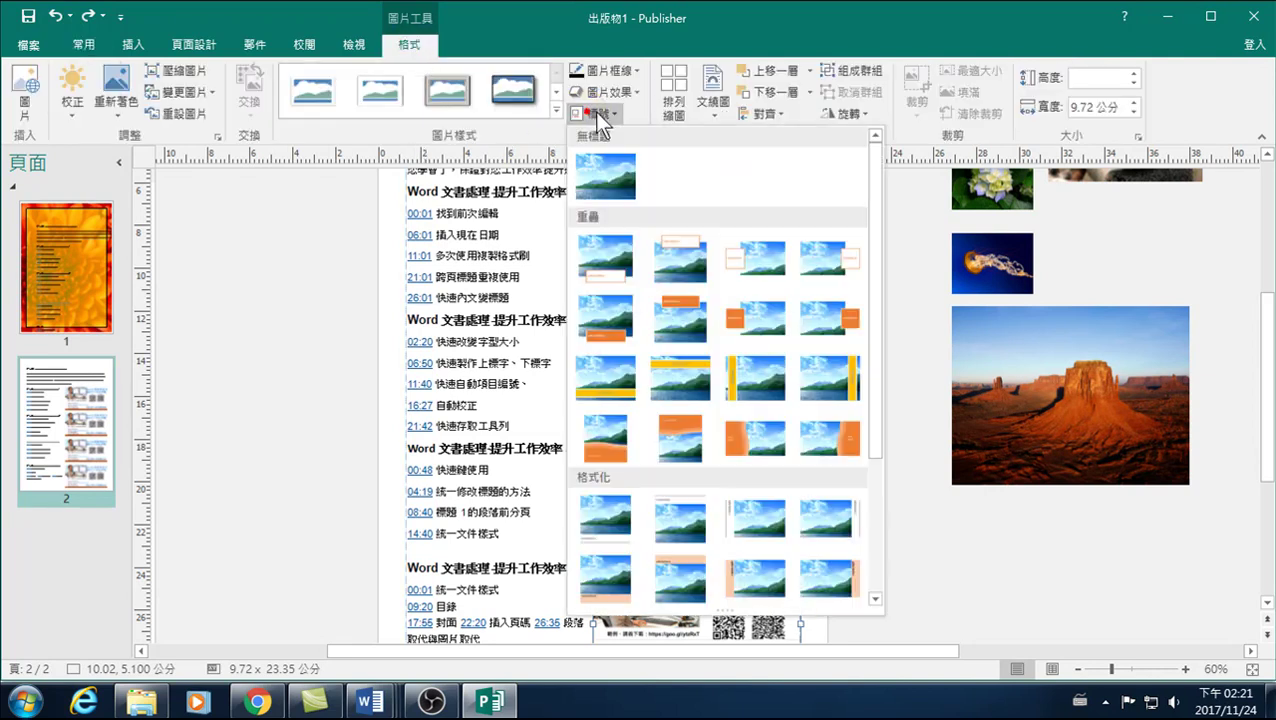
pyautogui.scroll(-2, 770, 480)
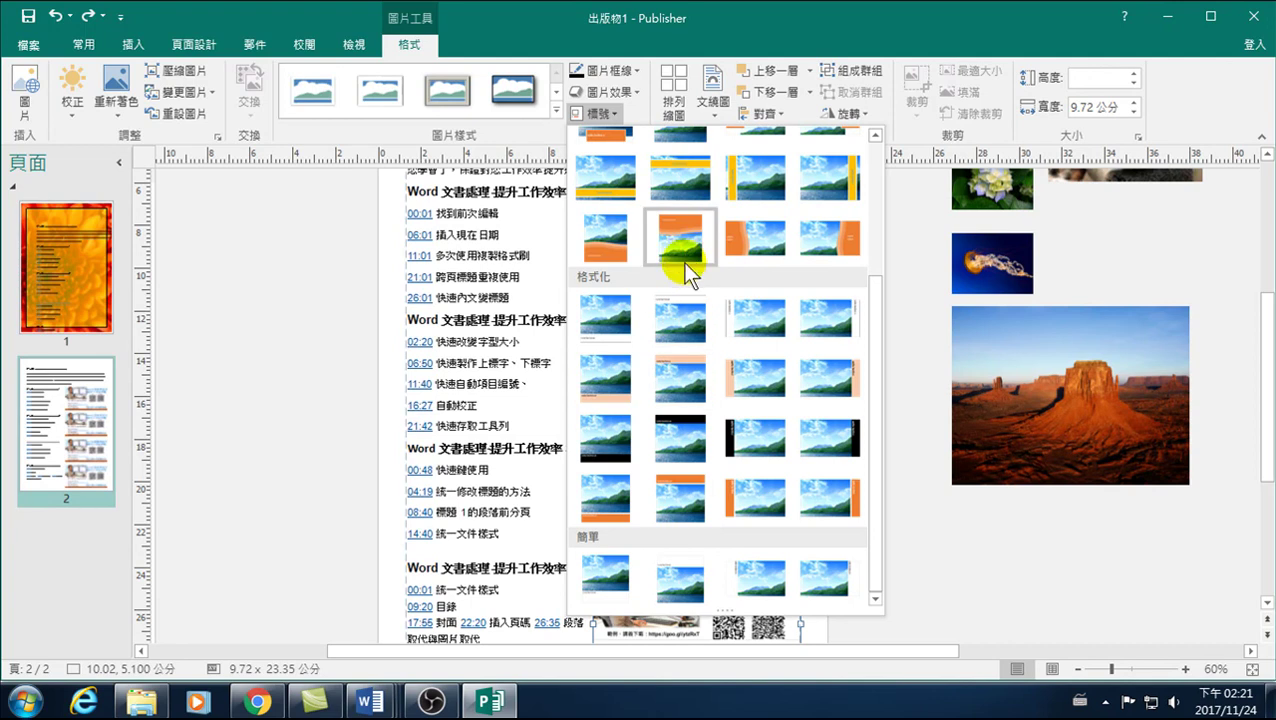
pyautogui.scroll(2, 690, 270)
pyautogui.scroll(-2, 697, 377)
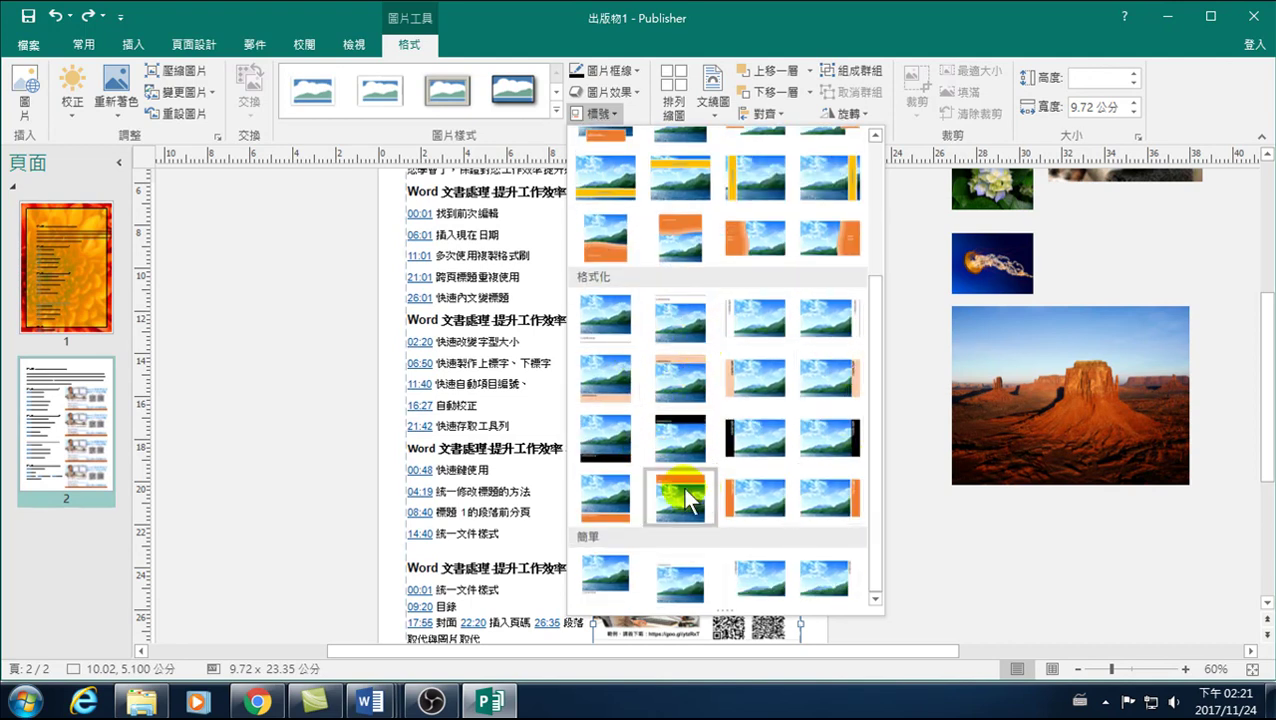
pyautogui.click(845, 430)
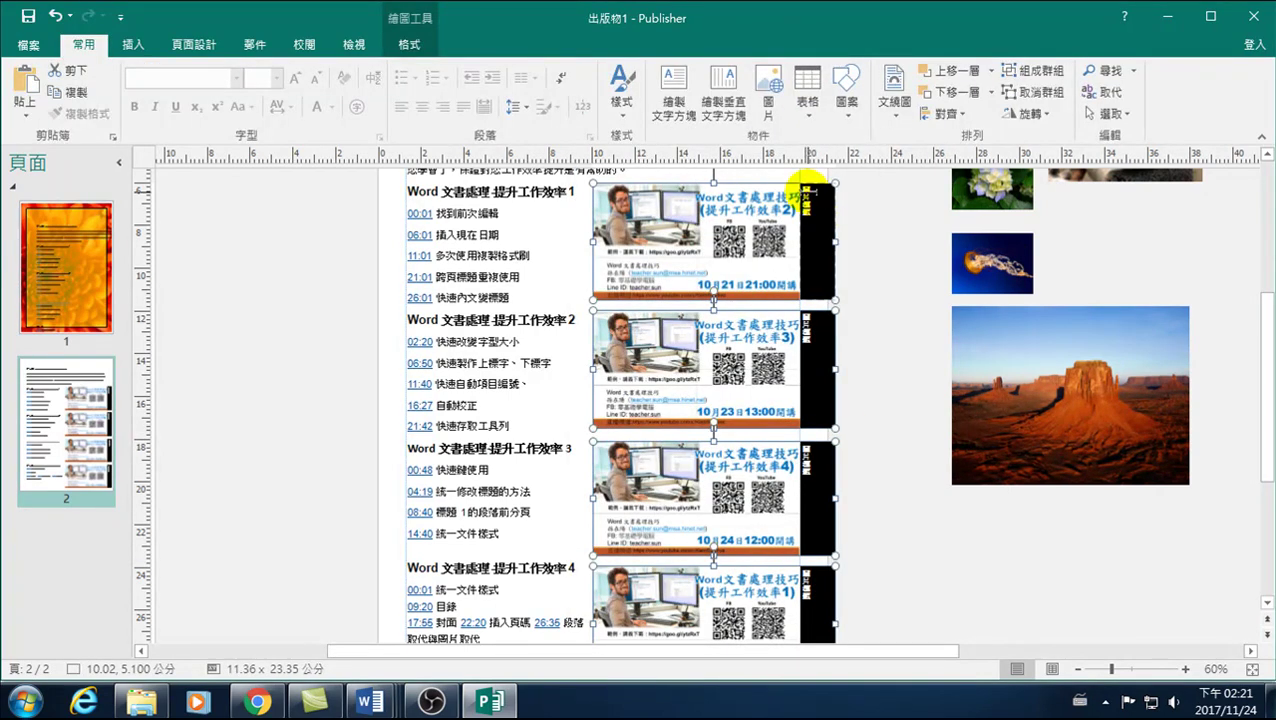
# Step: Place the text cursor inside the first banner's black vertical caption box
pyautogui.click(809, 188)
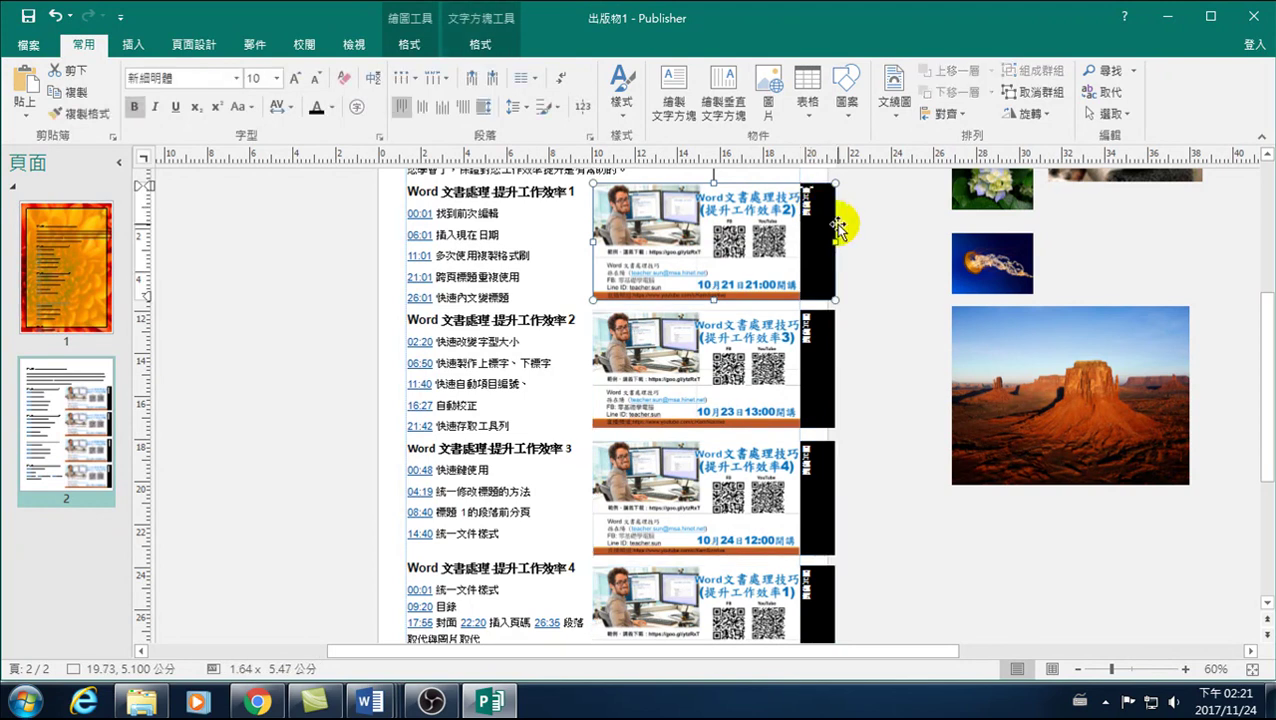
pyautogui.click(817, 200)
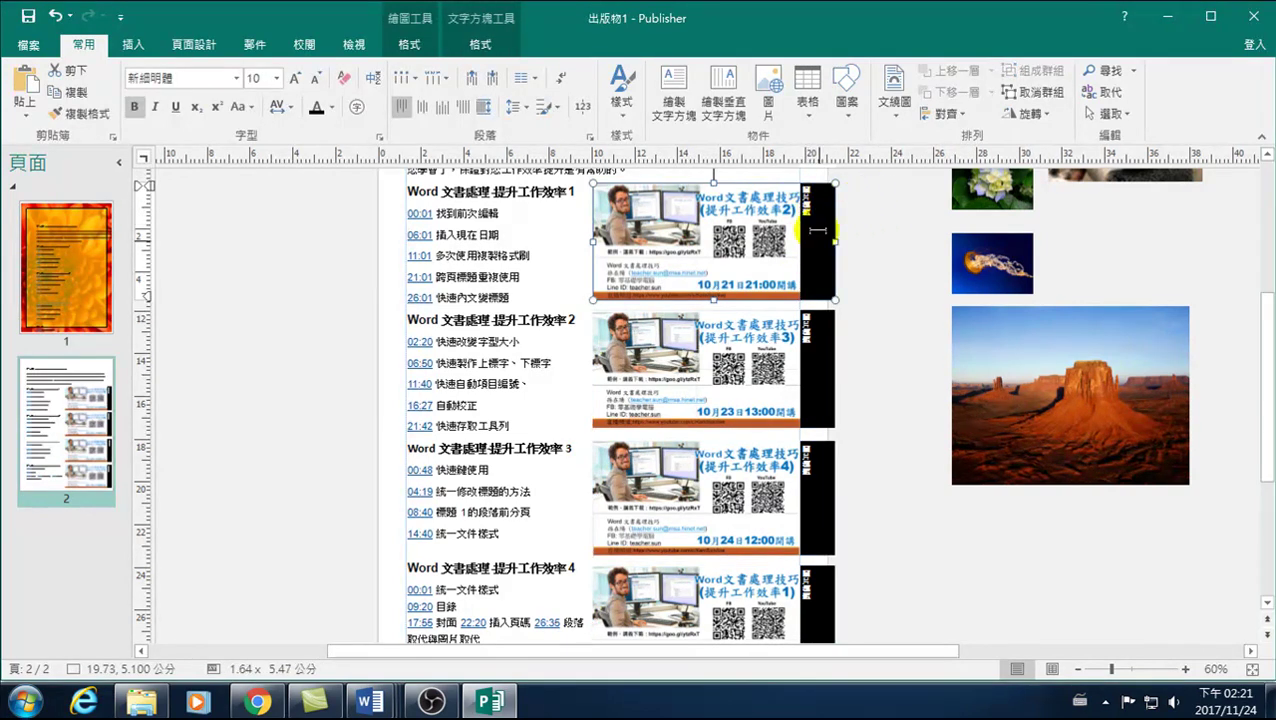
pyautogui.click(836, 240)
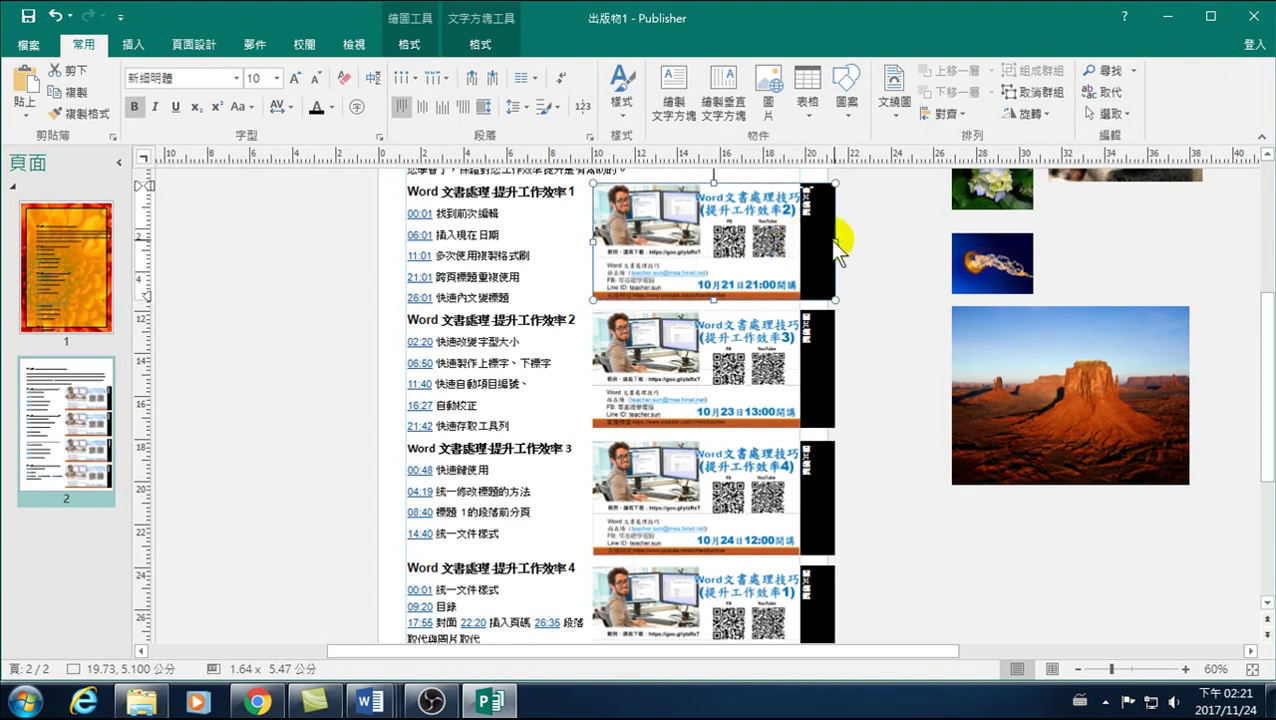
pyautogui.click(905, 275)
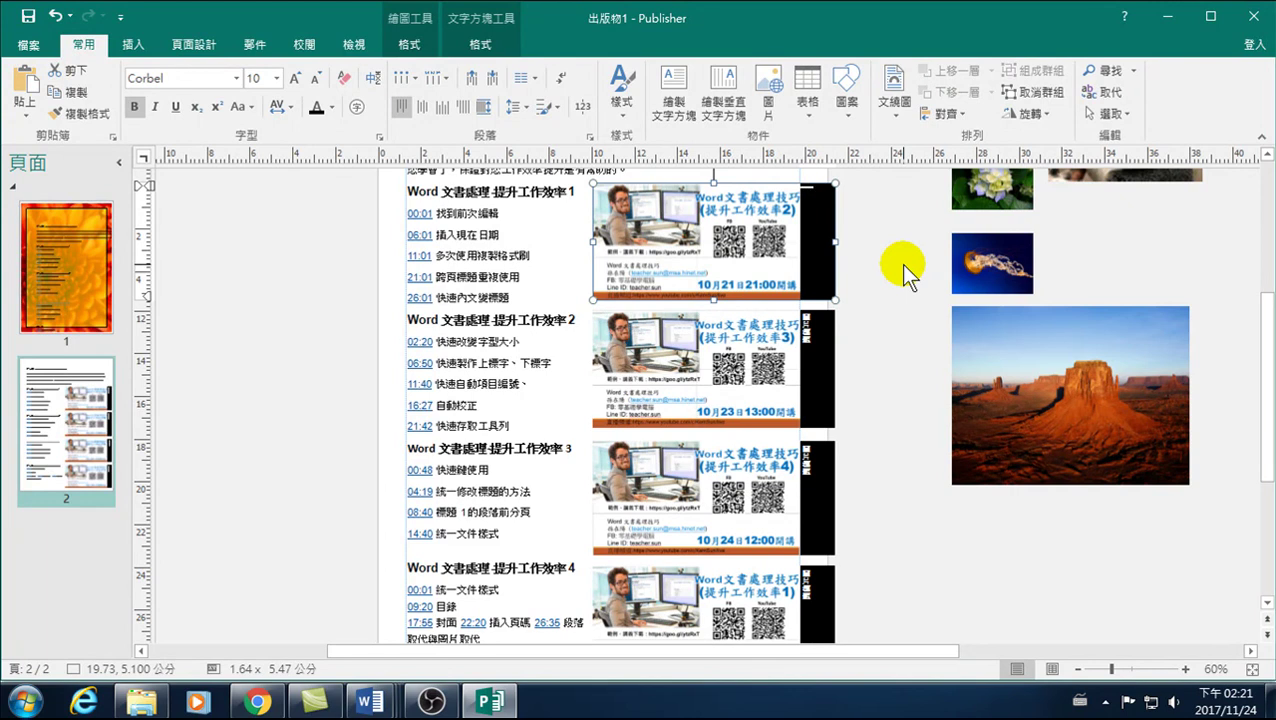
# Step: Enter the caption with the Chinese IME, committing the 10月21日21:00開講 date text
pyautogui.press('Down')
pyautogui.write('一')
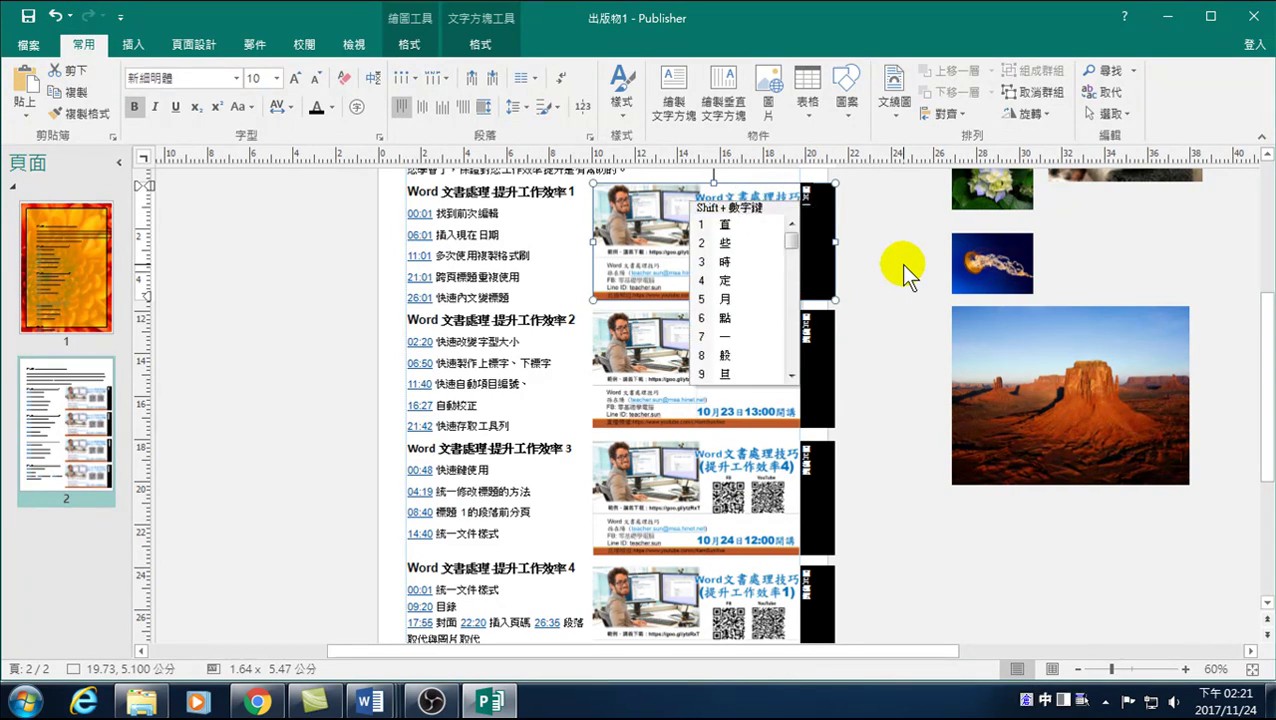
pyautogui.press('Escape')
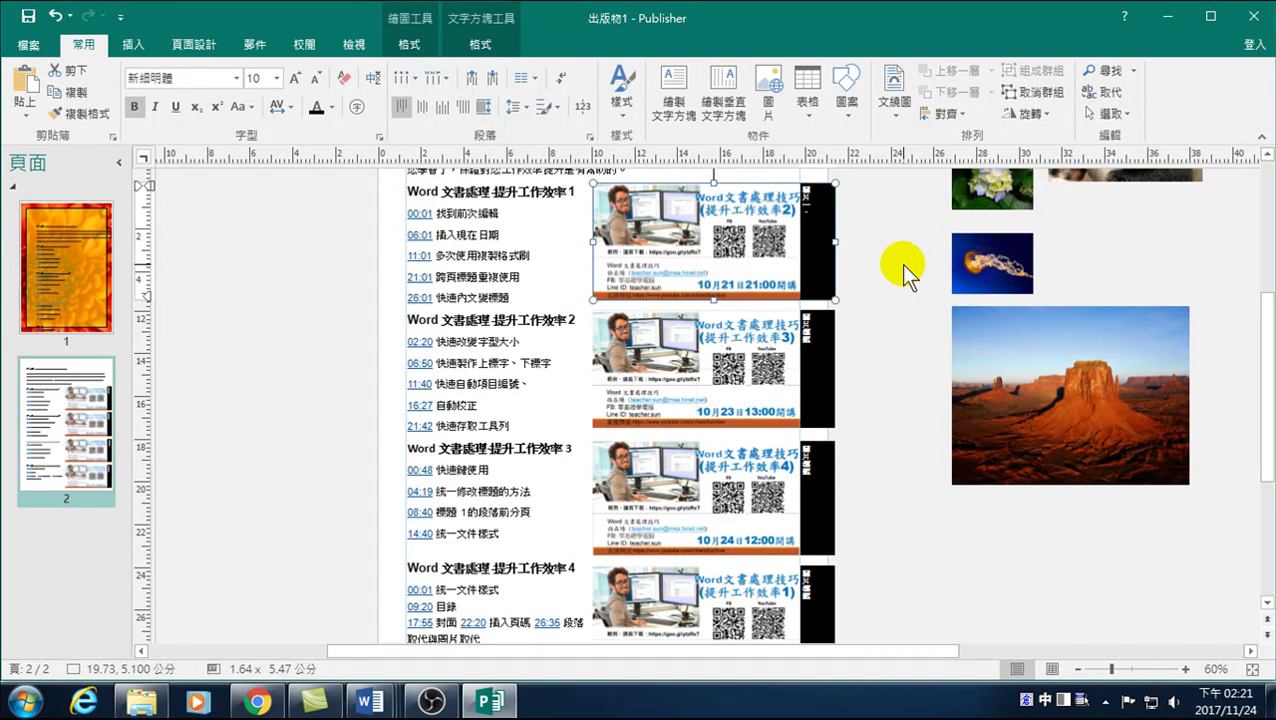
pyautogui.write('1')
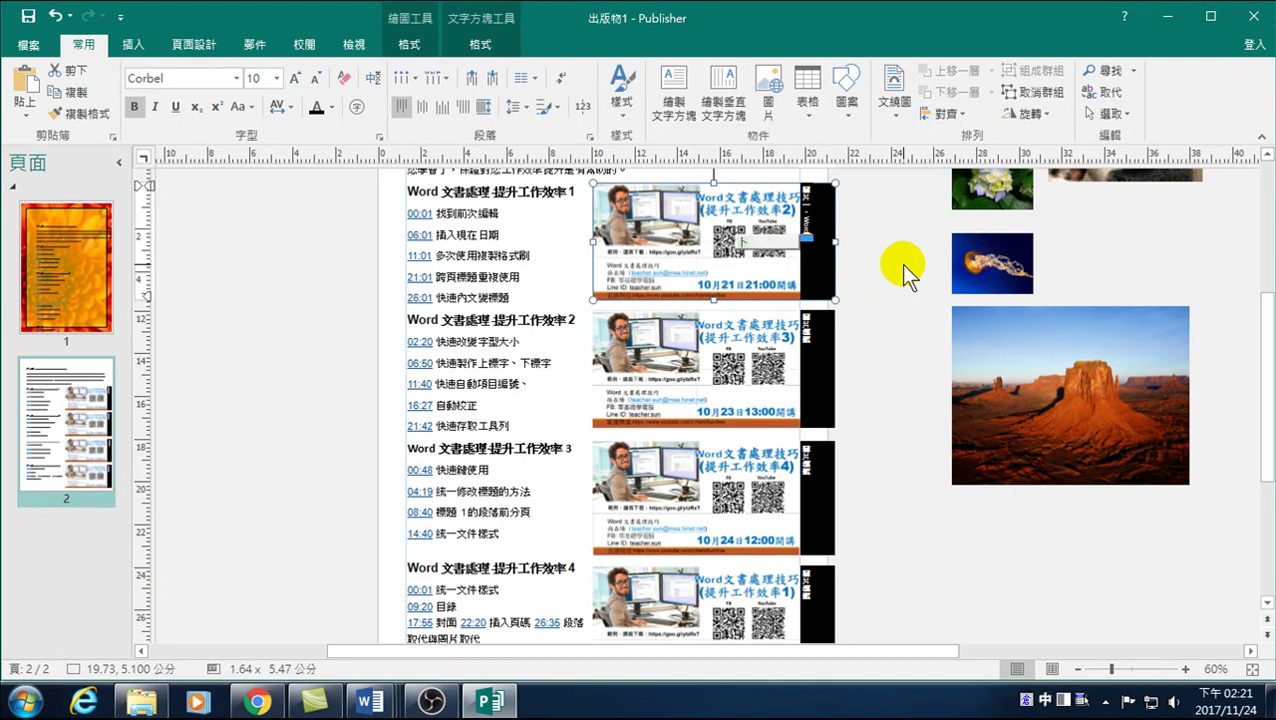
pyautogui.write('一土田')
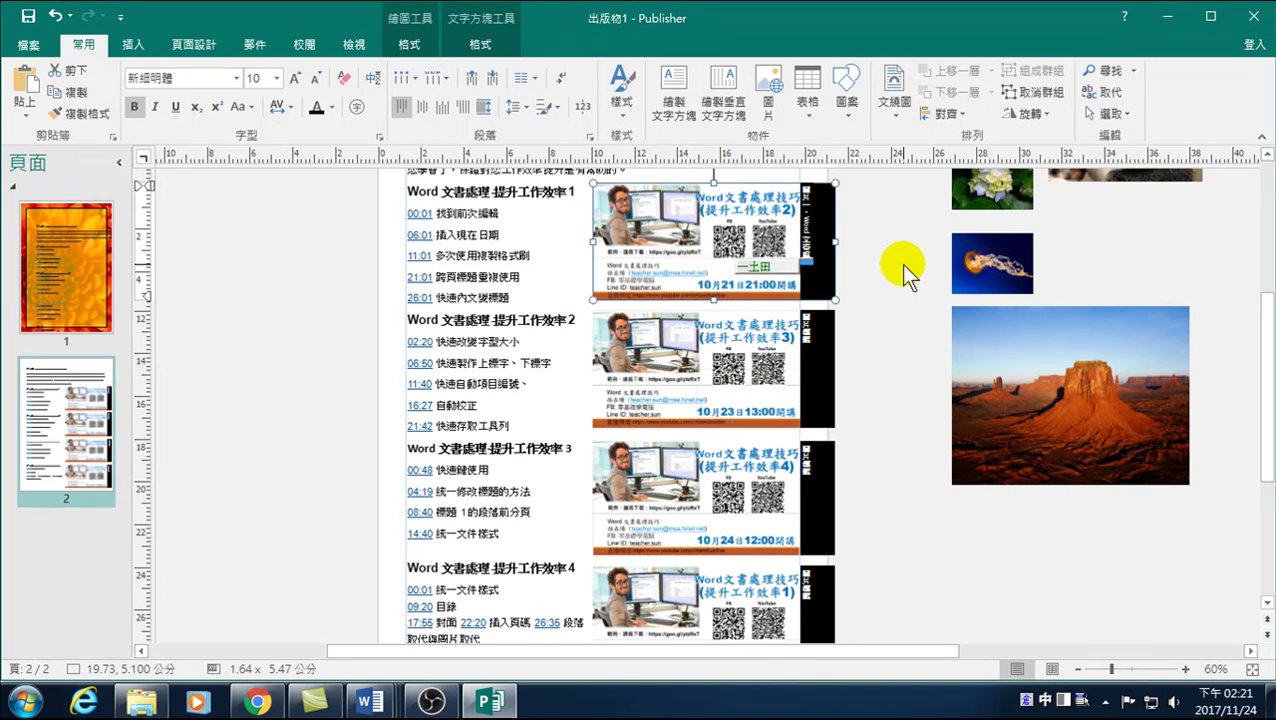
pyautogui.press('space')
pyautogui.press('Return')
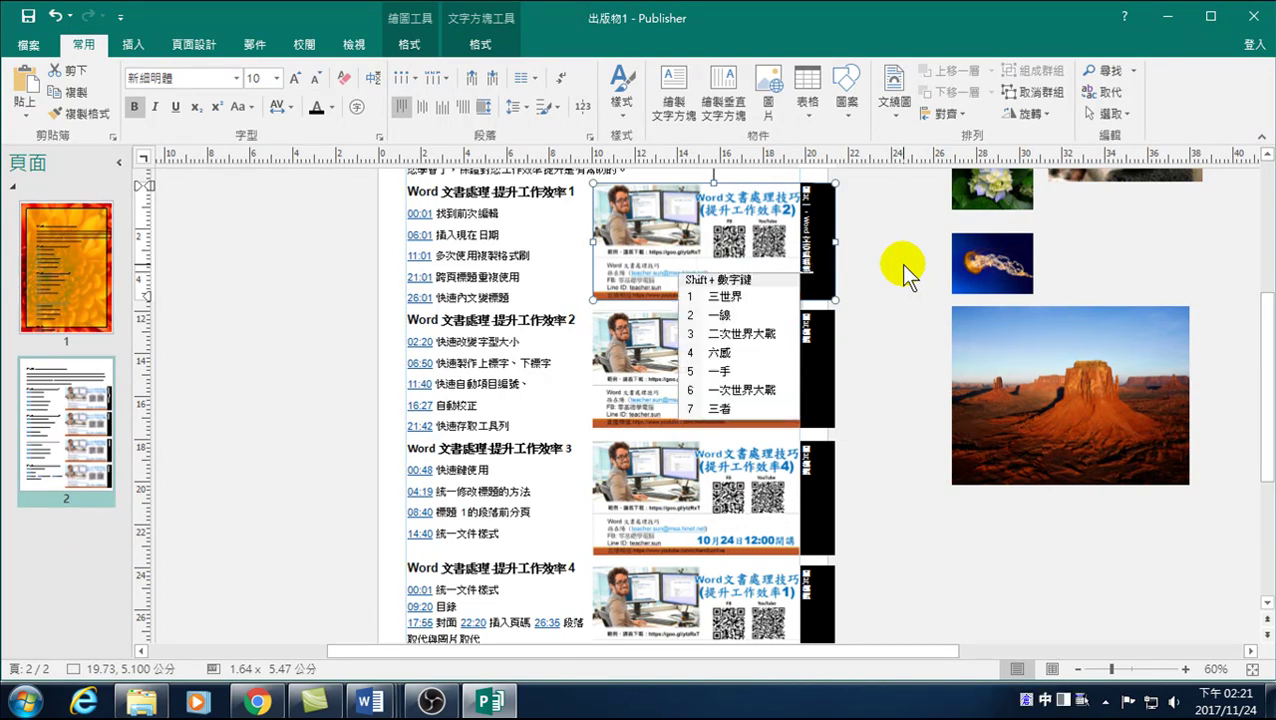
pyautogui.write('火月口土')
pyautogui.press('space')
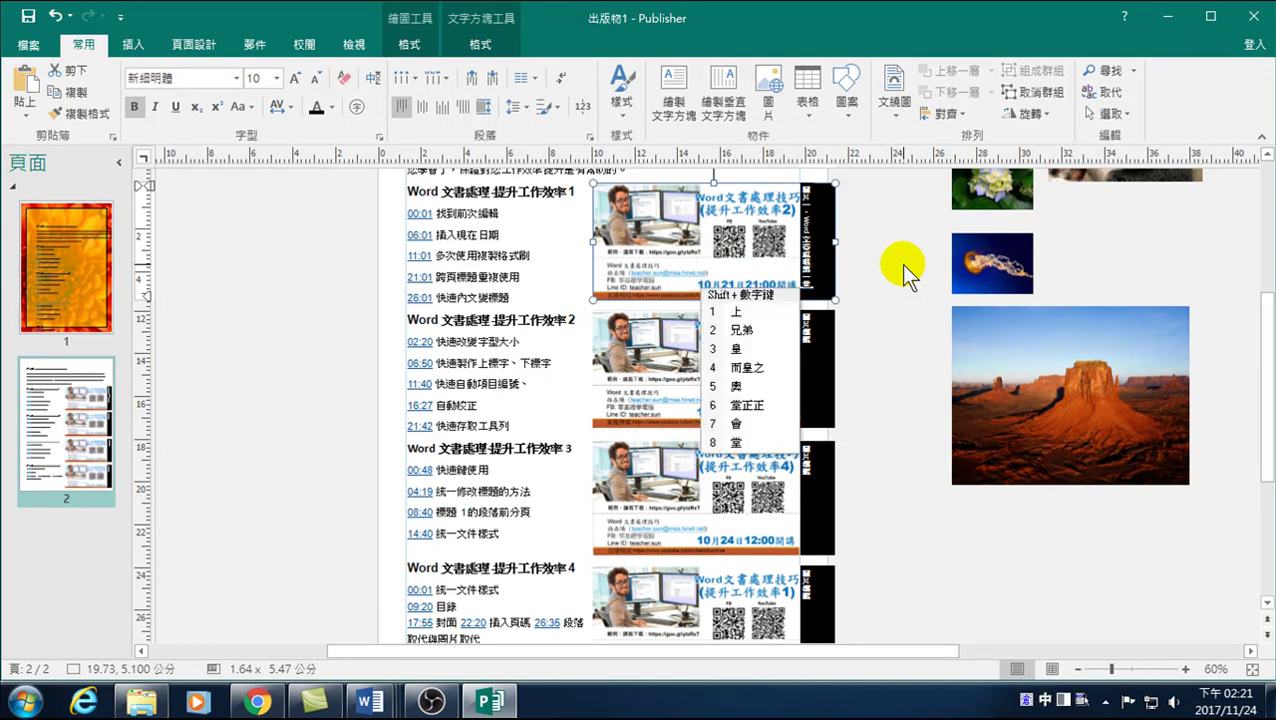
pyautogui.press('Return')
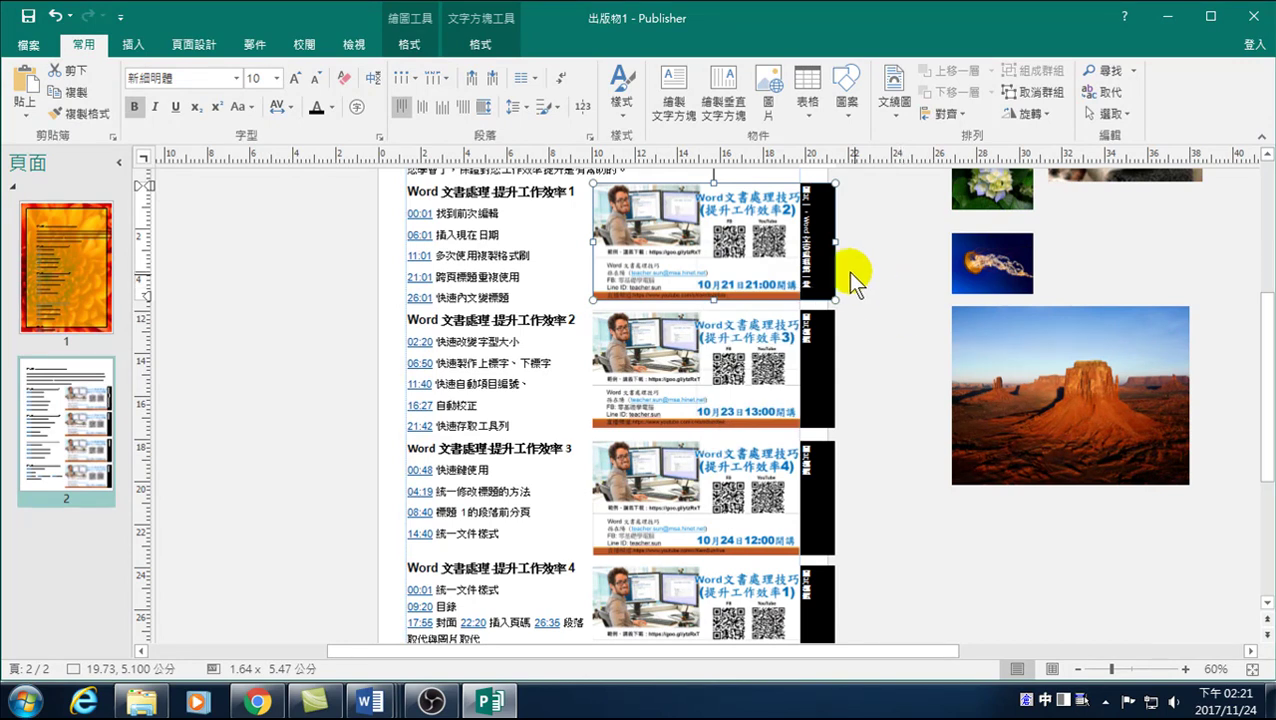
pyautogui.scroll(2, 818, 270)
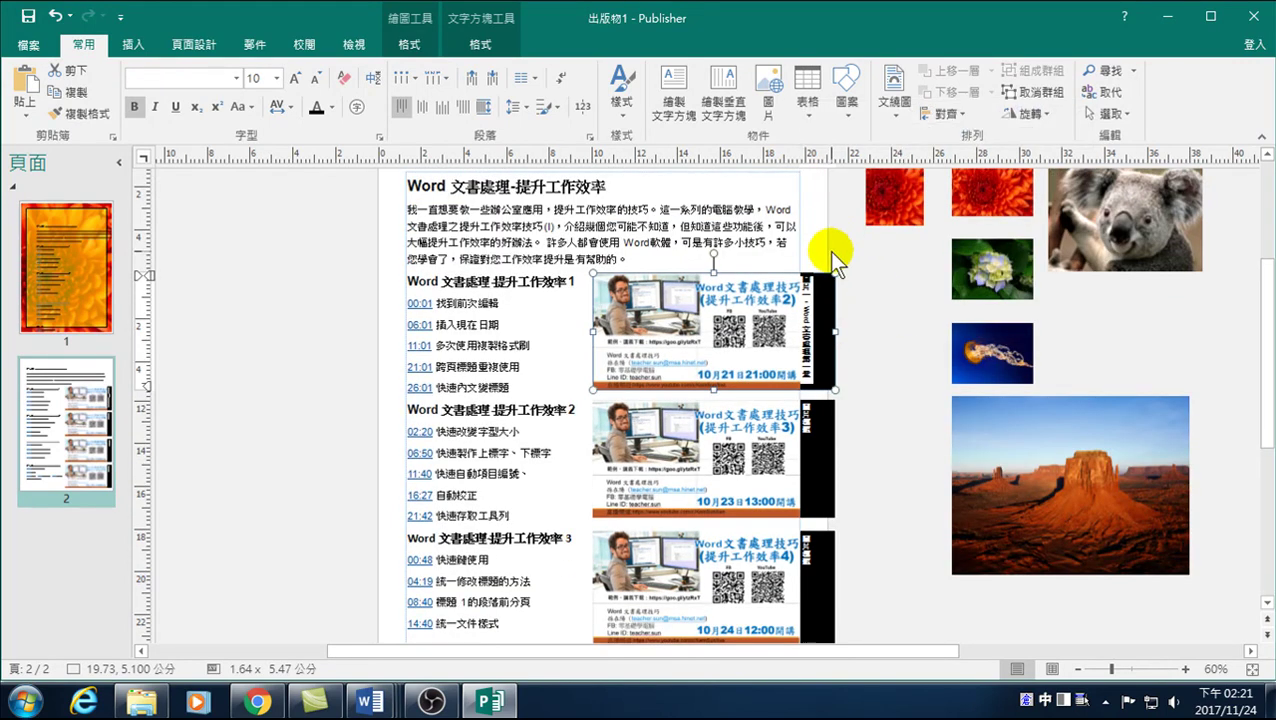
# Step: Paste the caption into the second banner's black side strip and check it
pyautogui.click(809, 428)
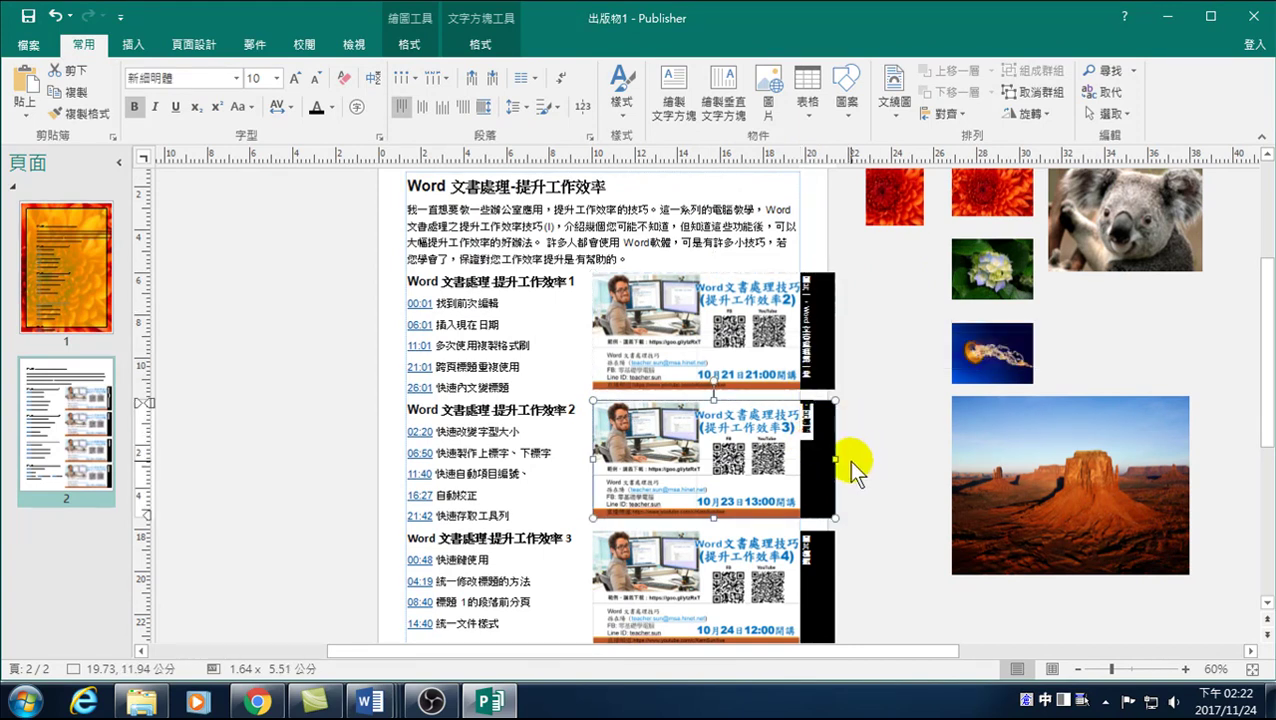
pyautogui.hotkey('ctrl', 'v')
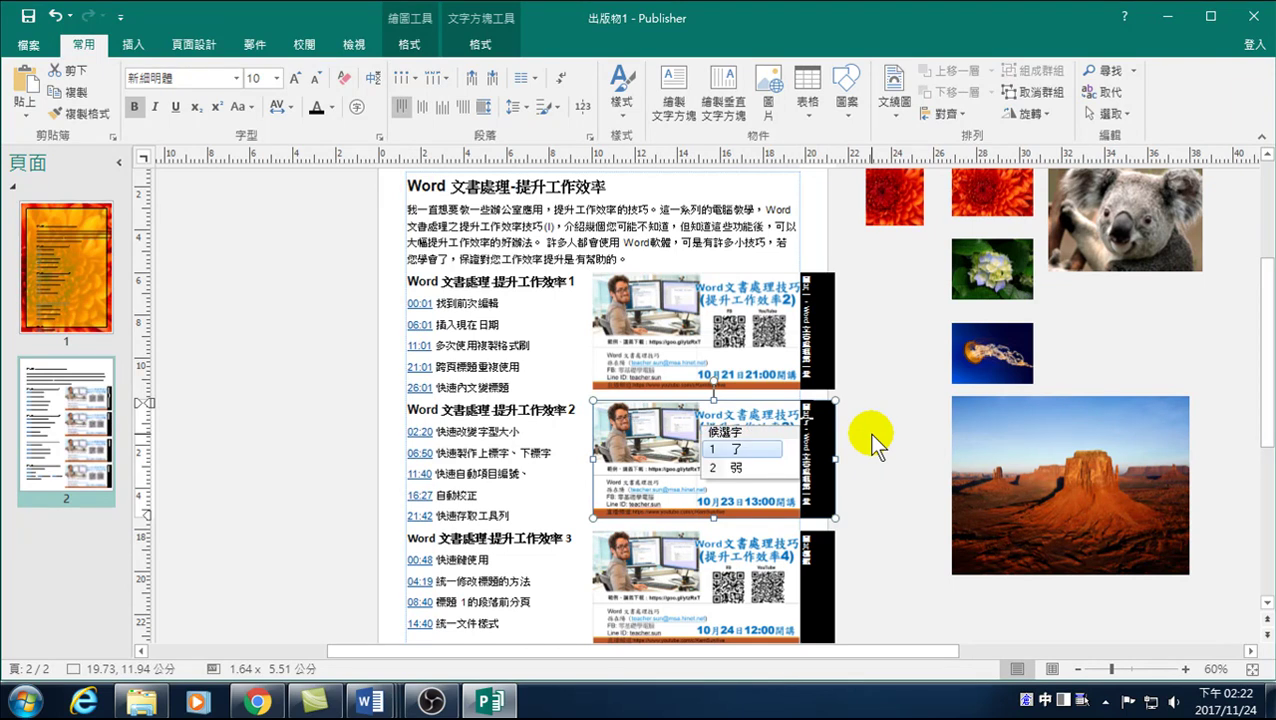
pyautogui.click(864, 452)
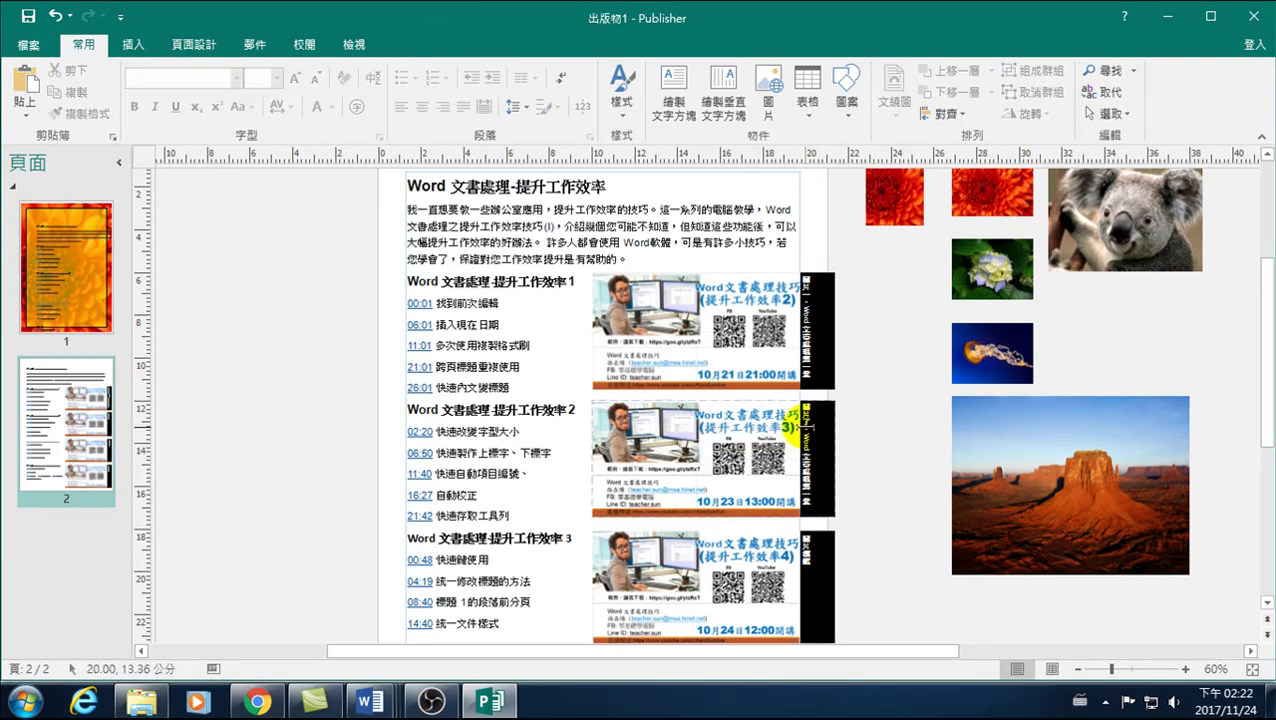
pyautogui.click(806, 410)
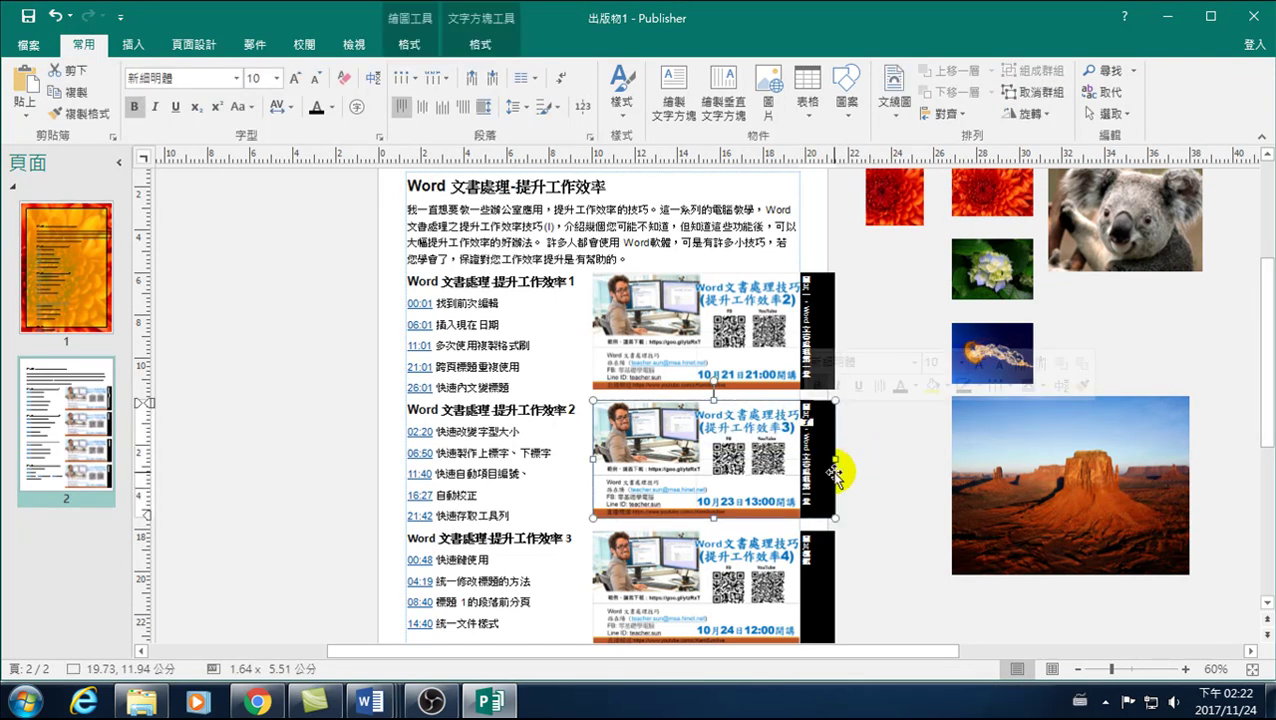
pyautogui.click(836, 472)
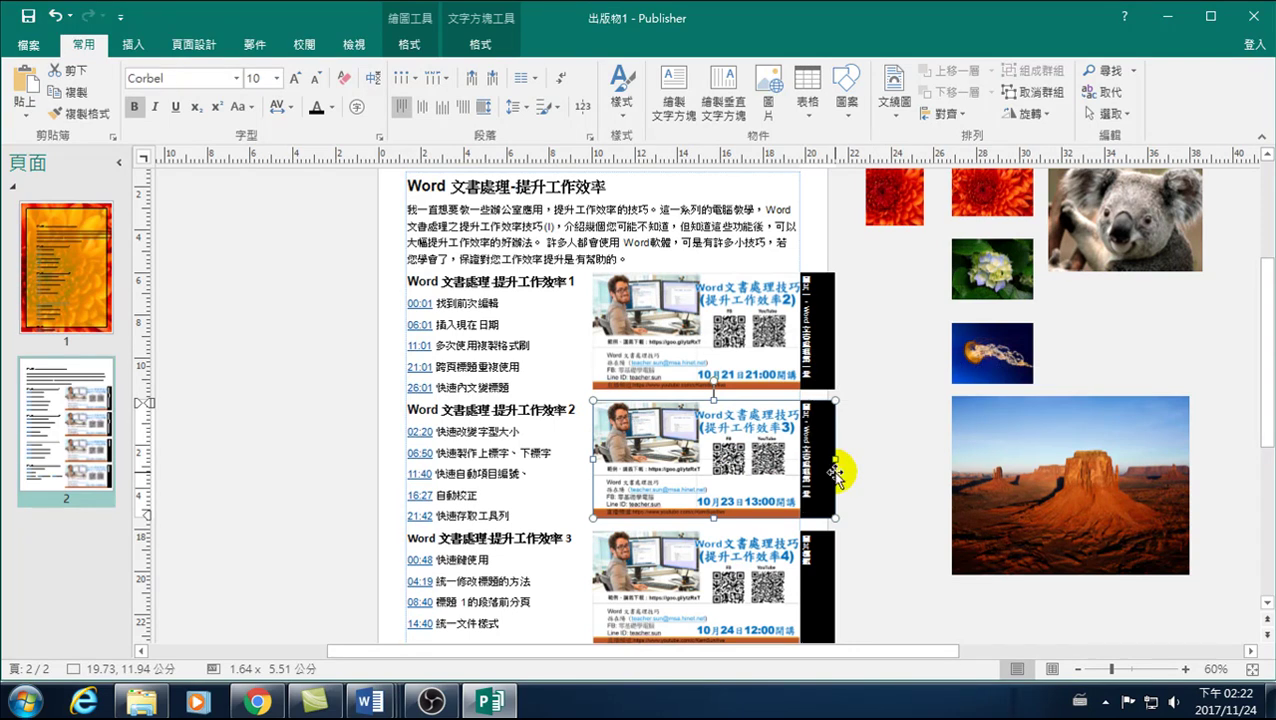
pyautogui.rightClick(836, 472)
pyautogui.click(911, 447)
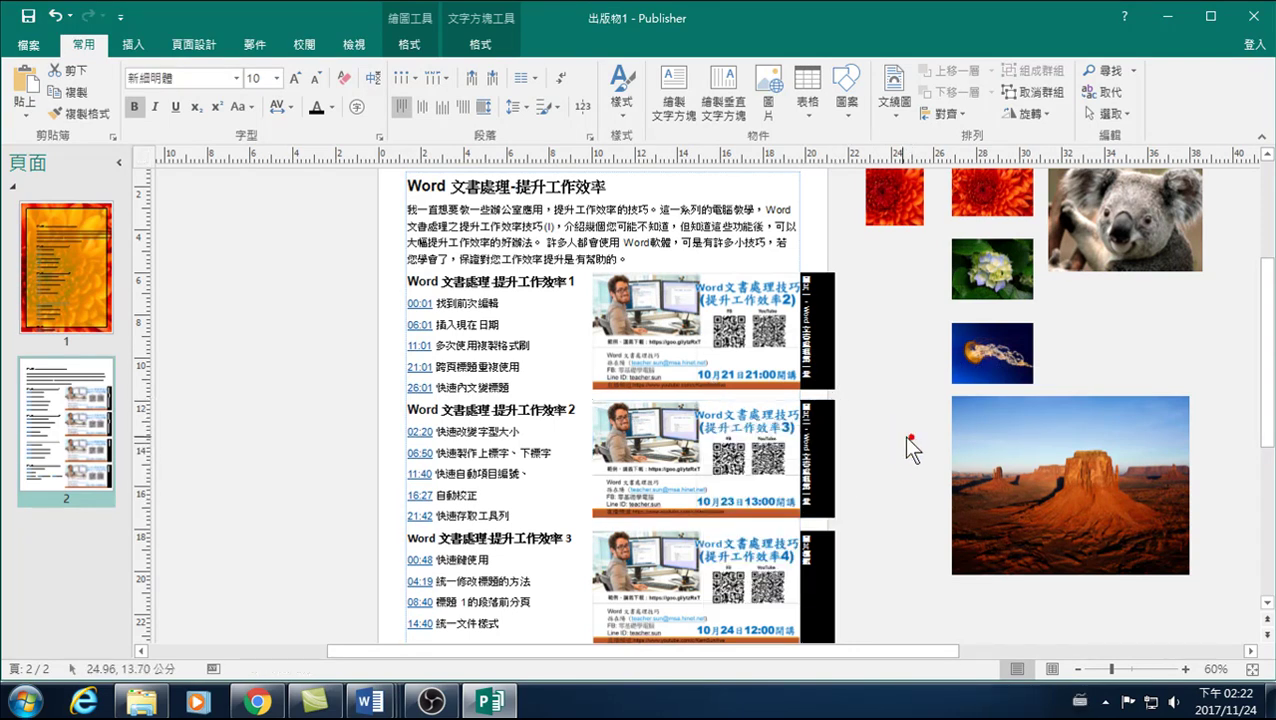
pyautogui.scroll(-1, 812, 496)
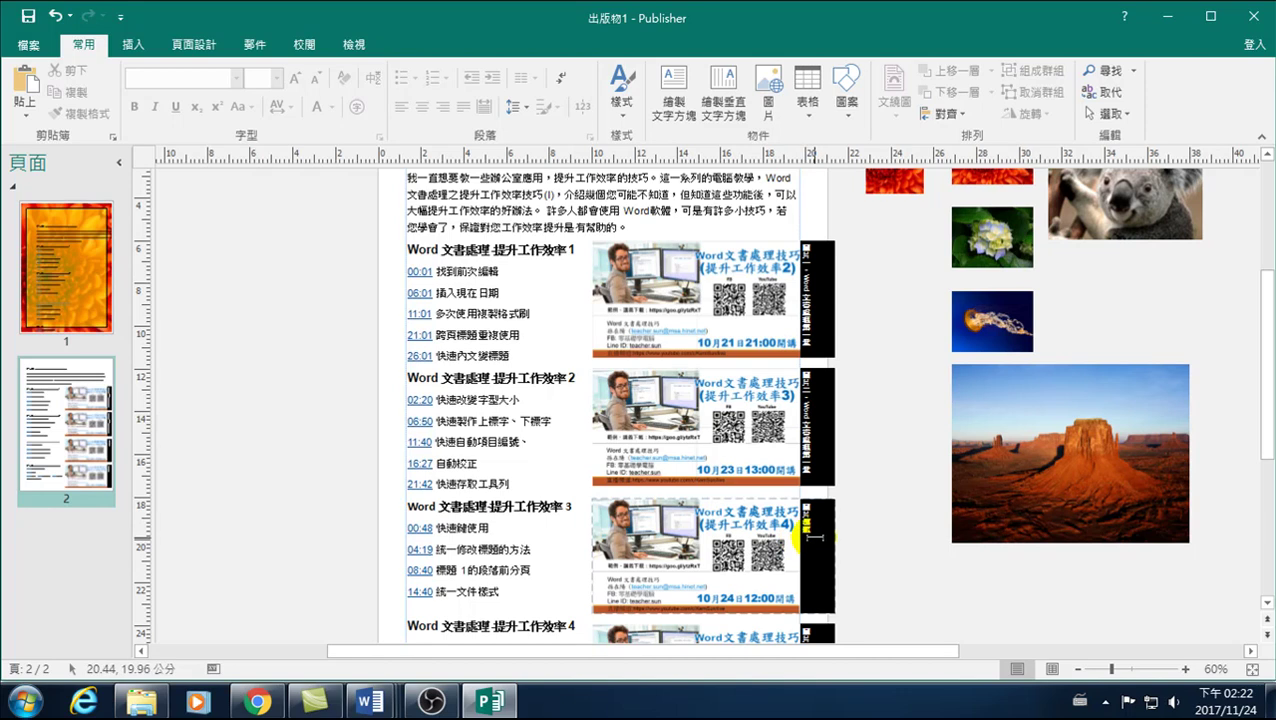
# Step: Paste the caption into the third banner's black side strip
pyautogui.click(803, 540)
pyautogui.hotkey('ctrl', 'v')
pyautogui.click(836, 522)
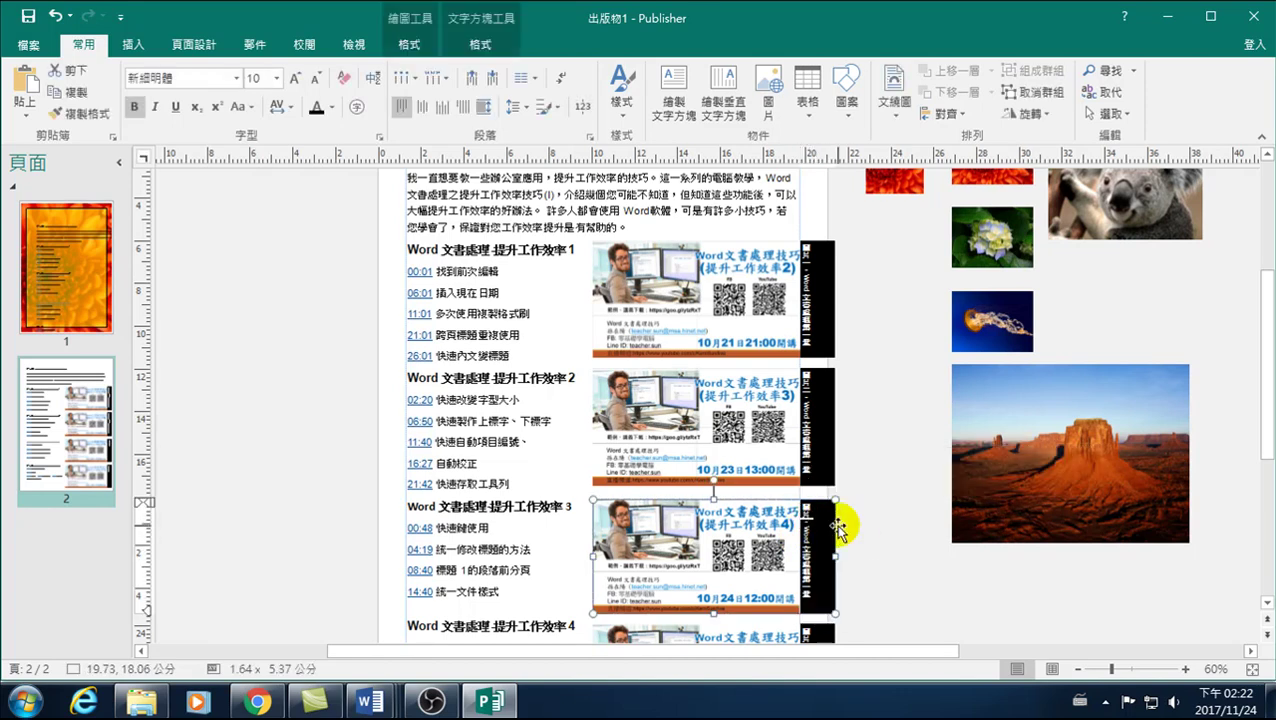
pyautogui.click(838, 527)
pyautogui.doubleClick(838, 527)
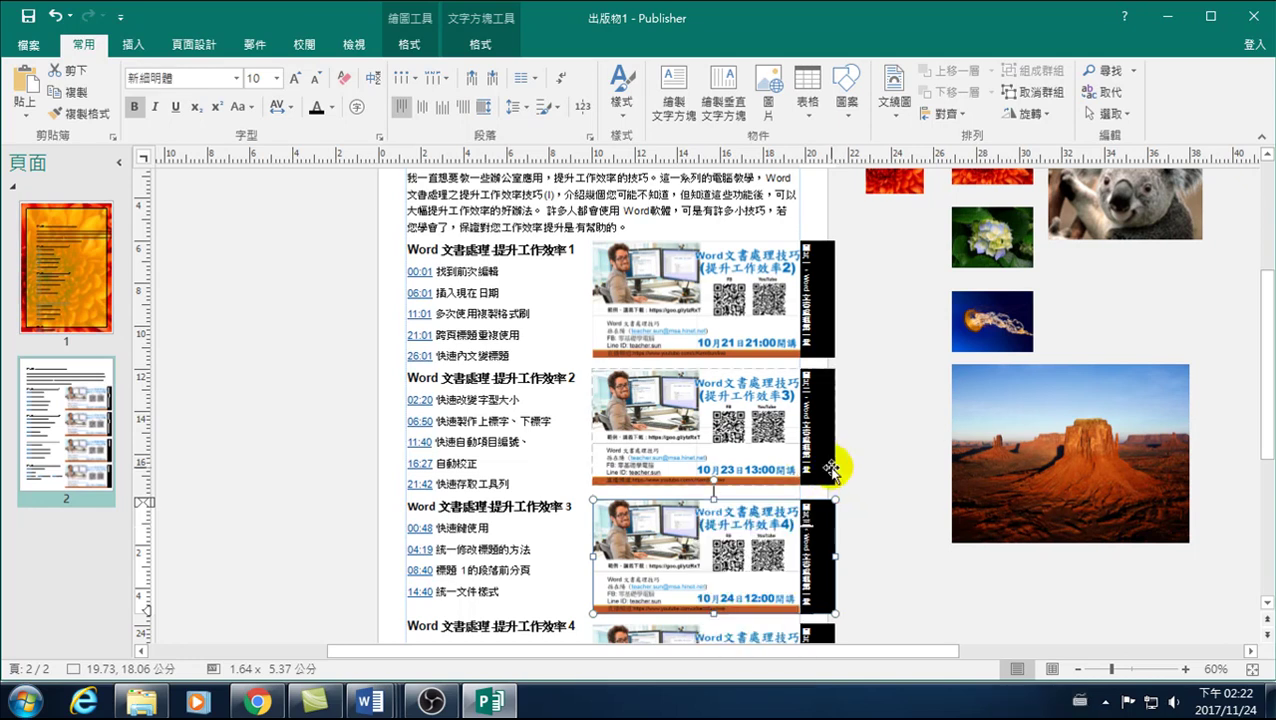
pyautogui.scroll(-2, 838, 530)
pyautogui.scroll(-1, 838, 541)
# Step: Paste the caption into the fourth banner's black side strip, then deselect it
pyautogui.click(816, 596)
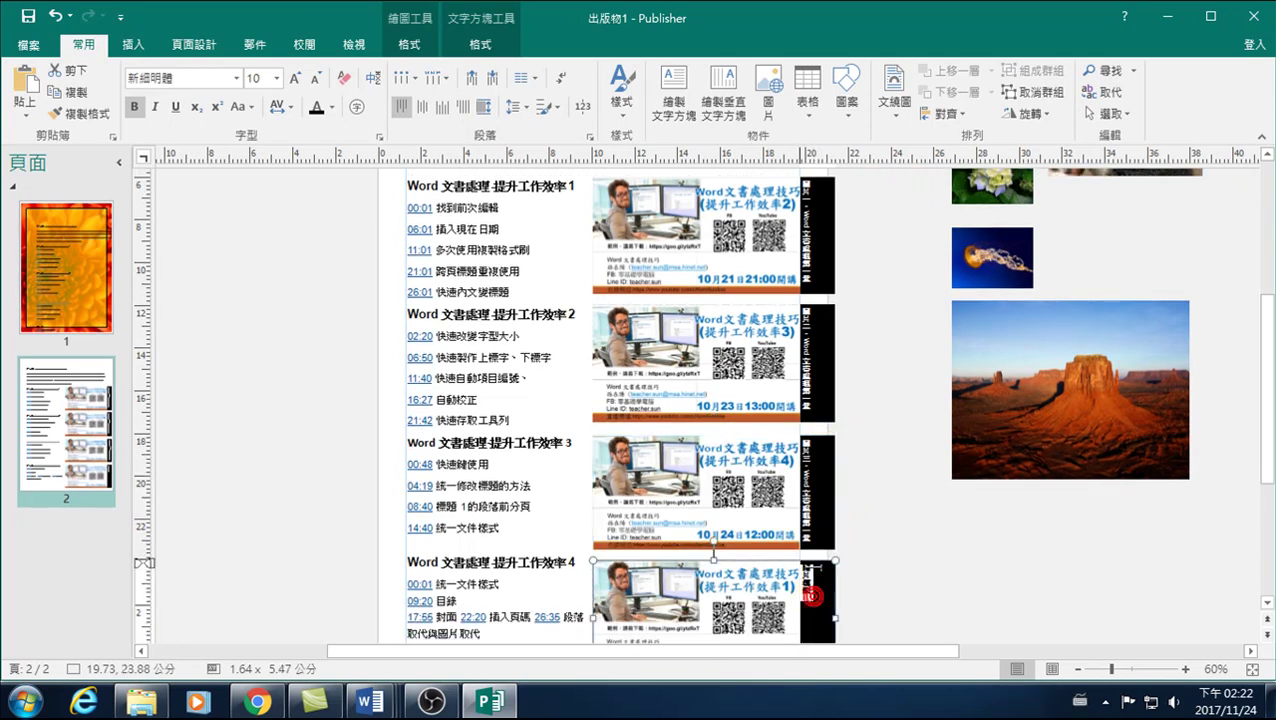
pyautogui.scroll(-6, 838, 580)
pyautogui.hotkey('ctrl', 'v')
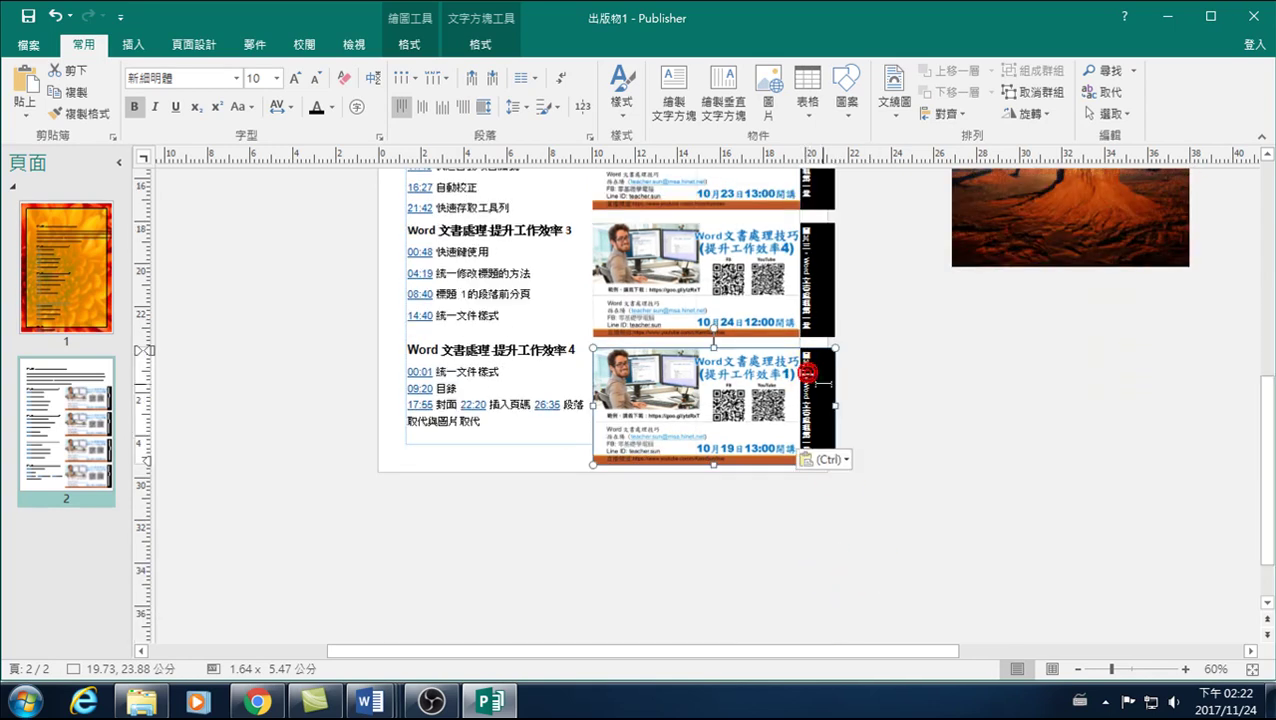
pyautogui.click(820, 383)
pyautogui.rightClick(822, 383)
pyautogui.press('Escape')
pyautogui.click(897, 387)
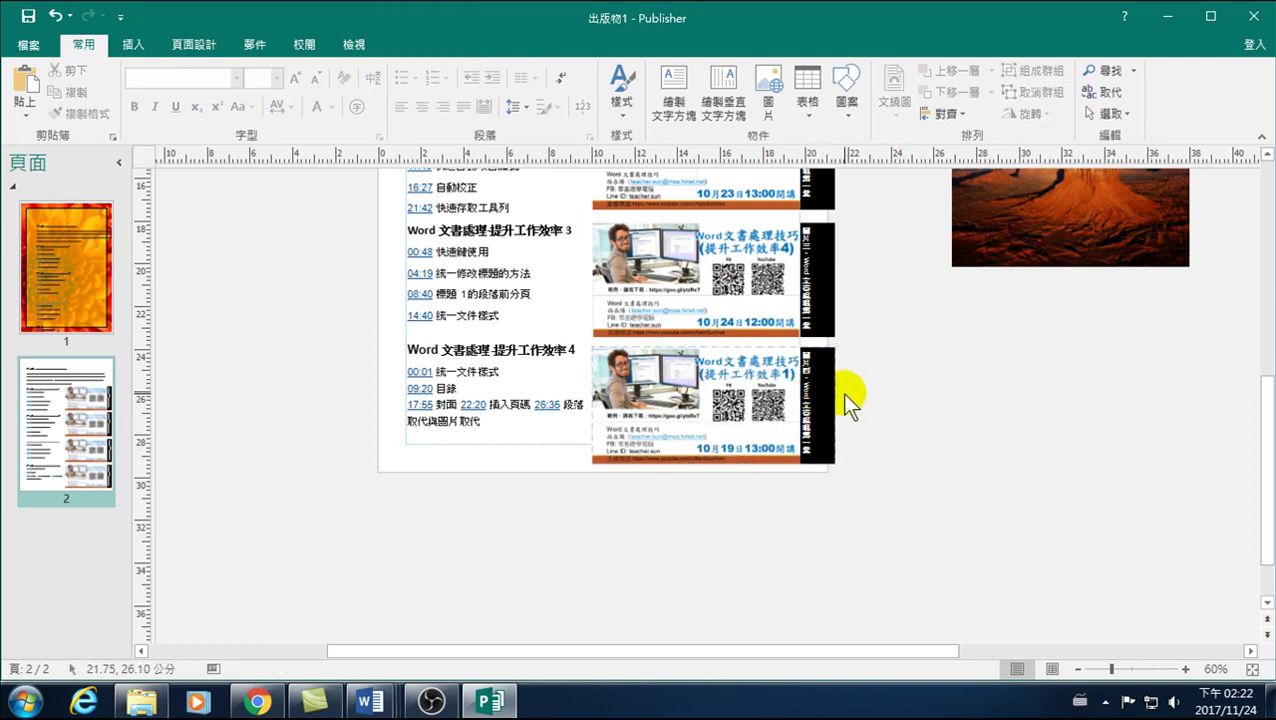
pyautogui.scroll(5, 841, 394)
pyautogui.scroll(3, 843, 395)
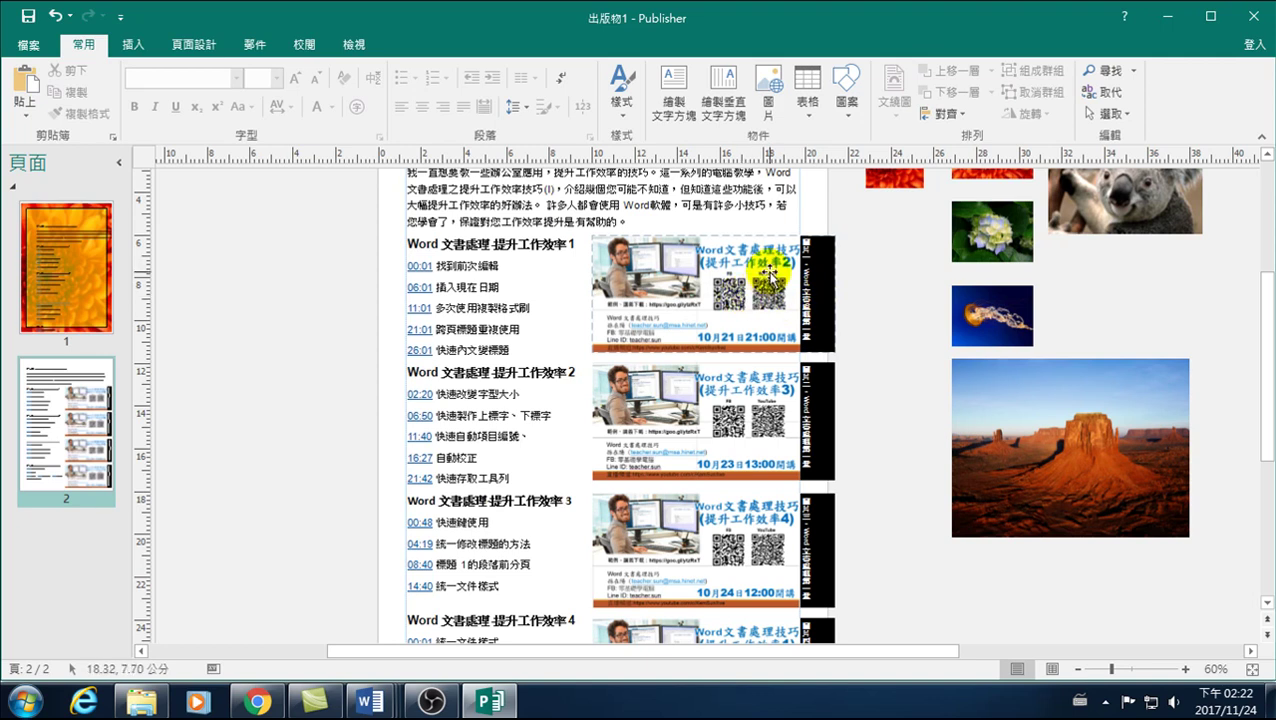
pyautogui.click(731, 263)
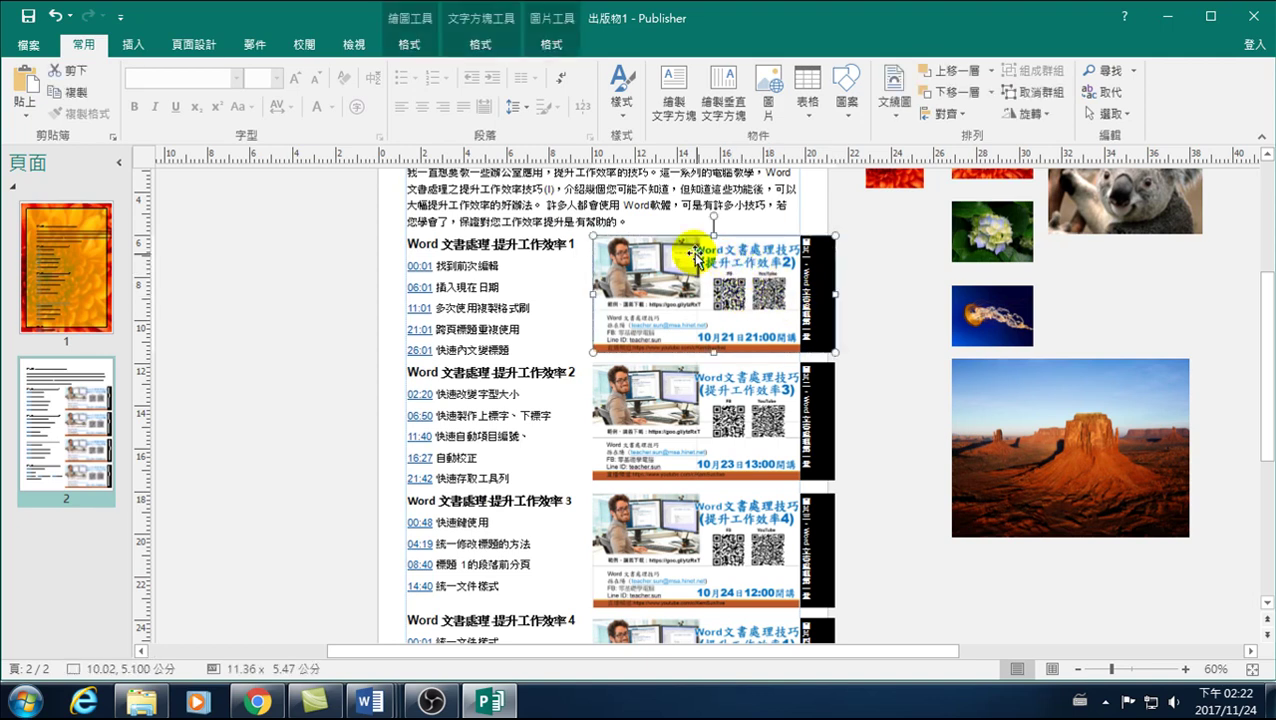
pyautogui.click(545, 45)
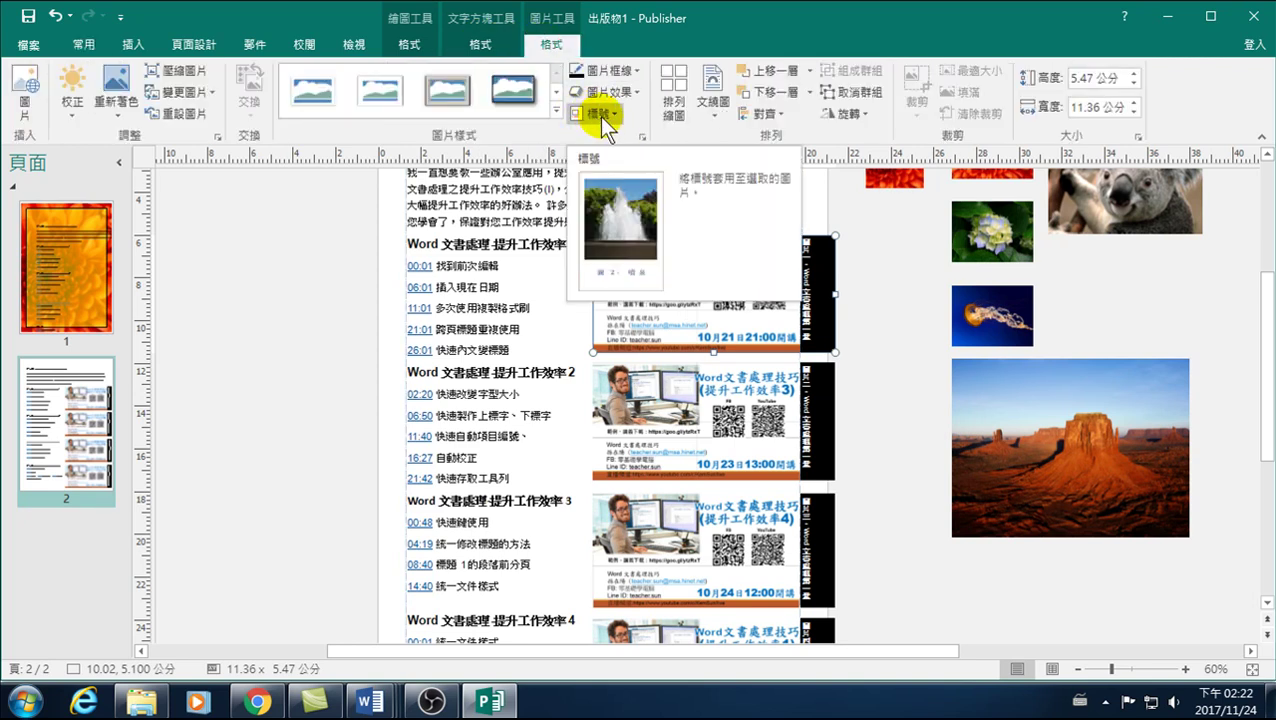
pyautogui.click(864, 316)
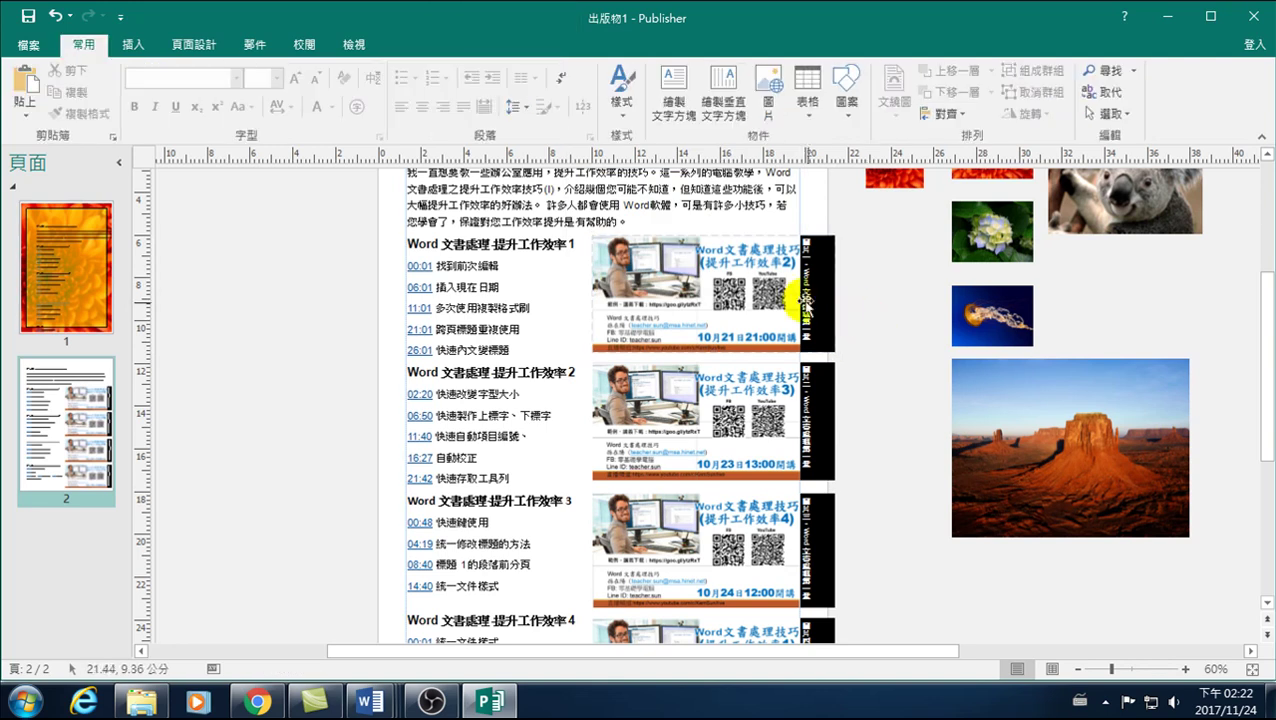